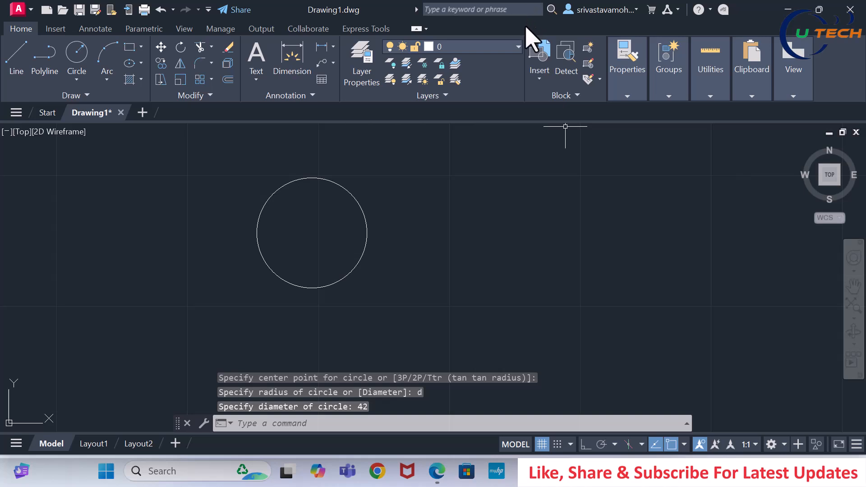
Set the current lineweight for new objects to 0.30 mm.
left_click(629, 100)
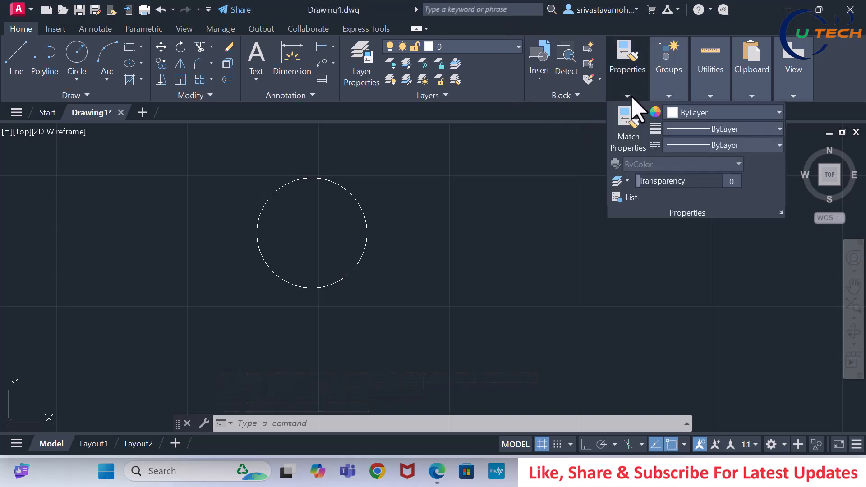
left_click(768, 131)
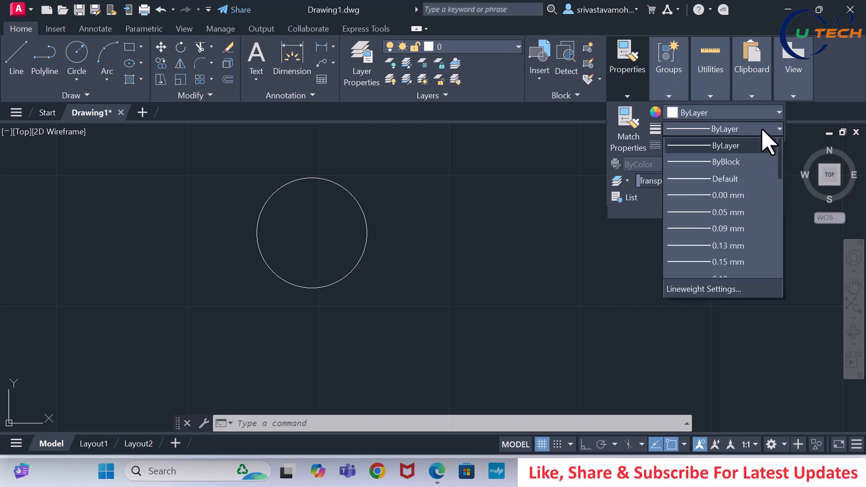
scroll(749, 243, "down", 1)
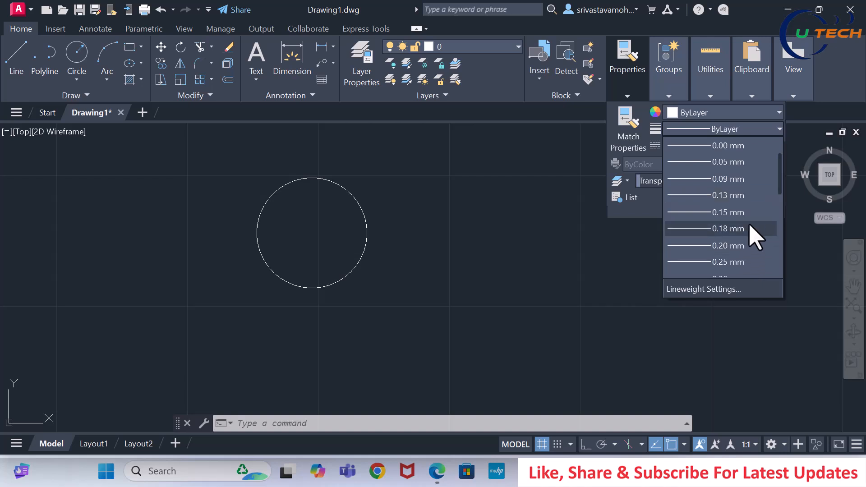
scroll(755, 237, "down", 1)
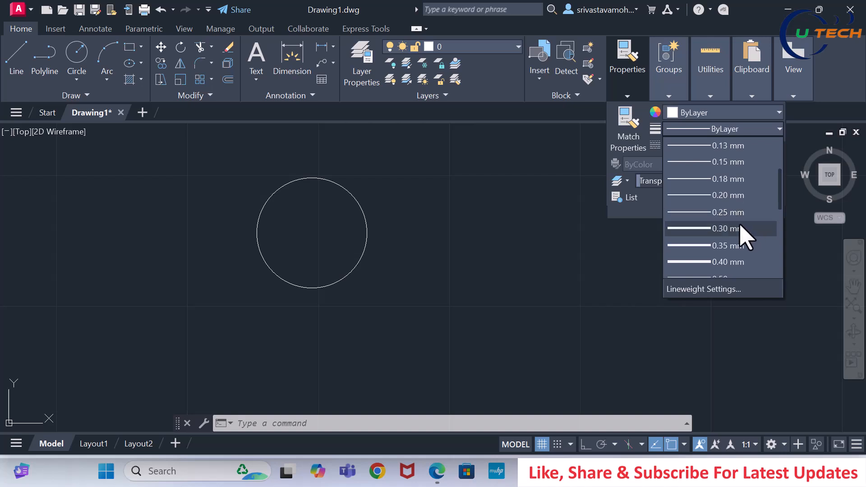
left_click(744, 229)
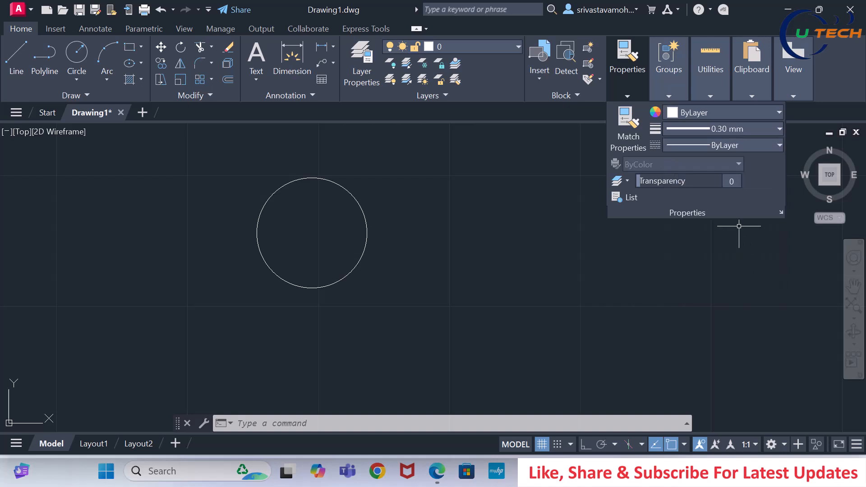
Turn on Display Lineweight in the Lineweight Settings, keeping millimetres as the listing unit.
left_click(774, 134)
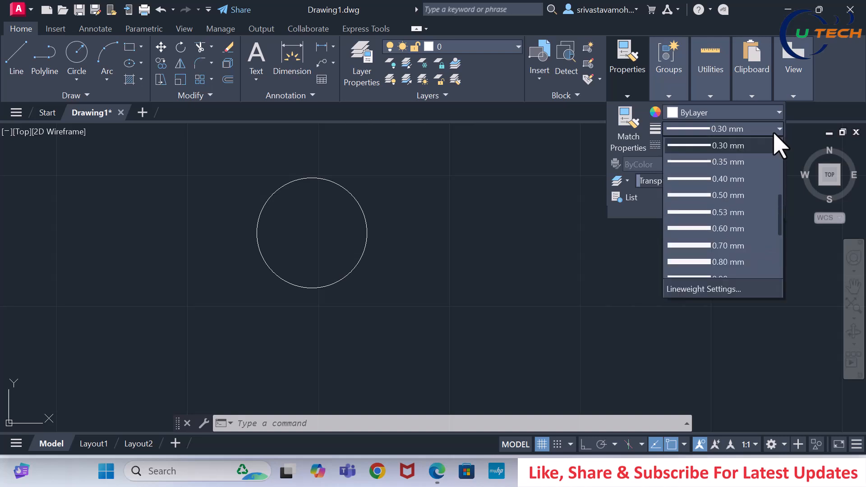
left_click(747, 294)
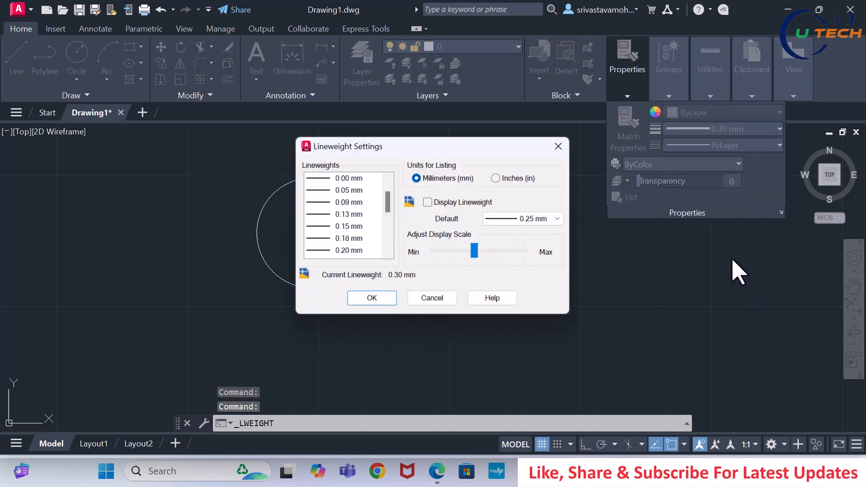
left_click(452, 203)
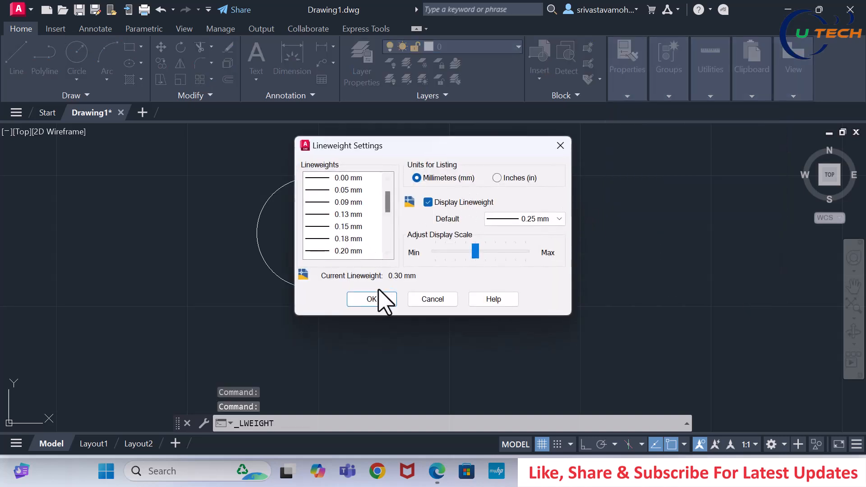
left_click(381, 300)
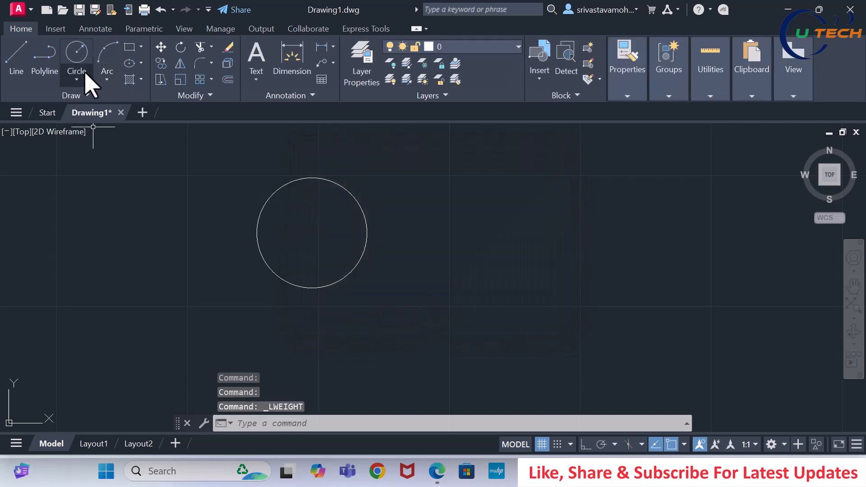
left_click(81, 77)
left_click(74, 100)
left_click(492, 236)
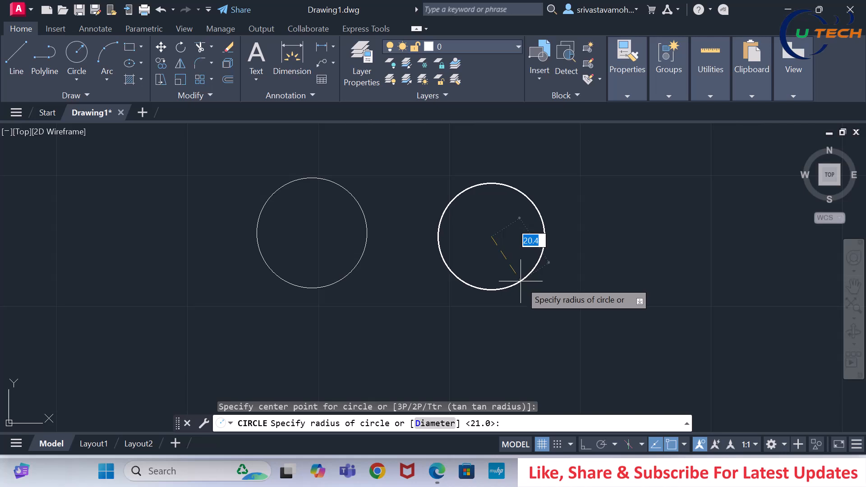
key("Escape")
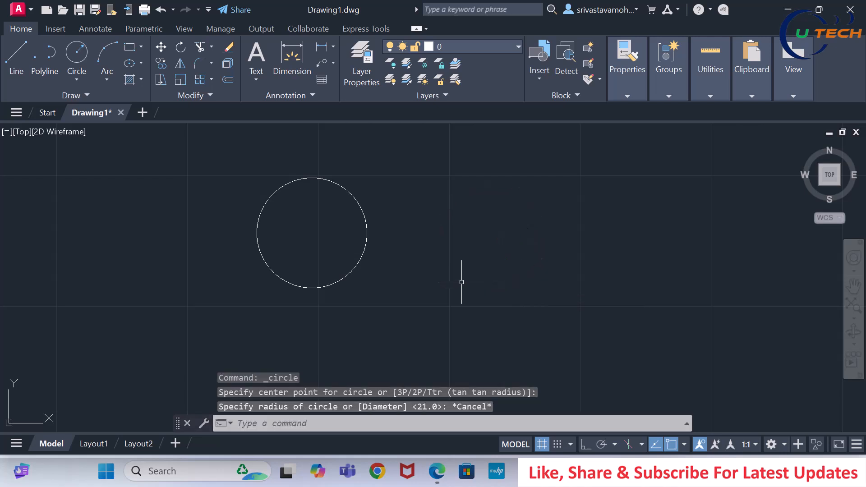
Erase the existing thin-lined circle from the drawing area.
left_click(396, 292)
left_click(307, 242)
key("Delete")
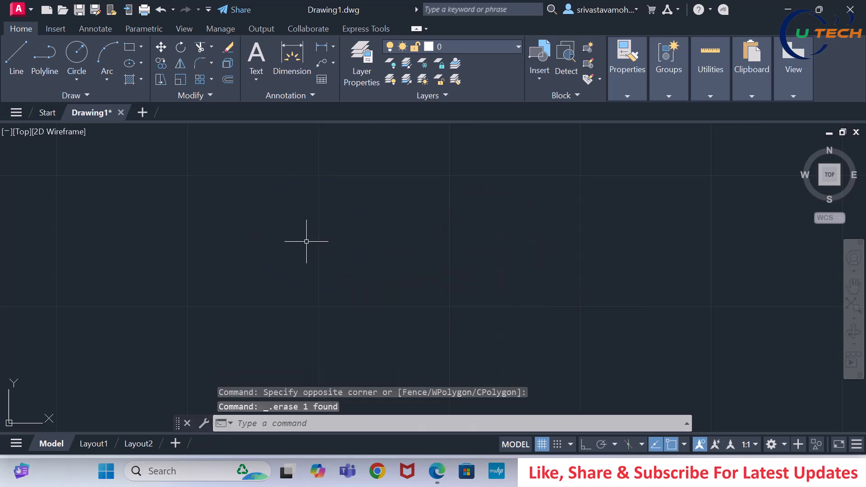
Check the reference PDF in Edge, and draw a circle of diameter 42 in the empty drawing area.
type("c")
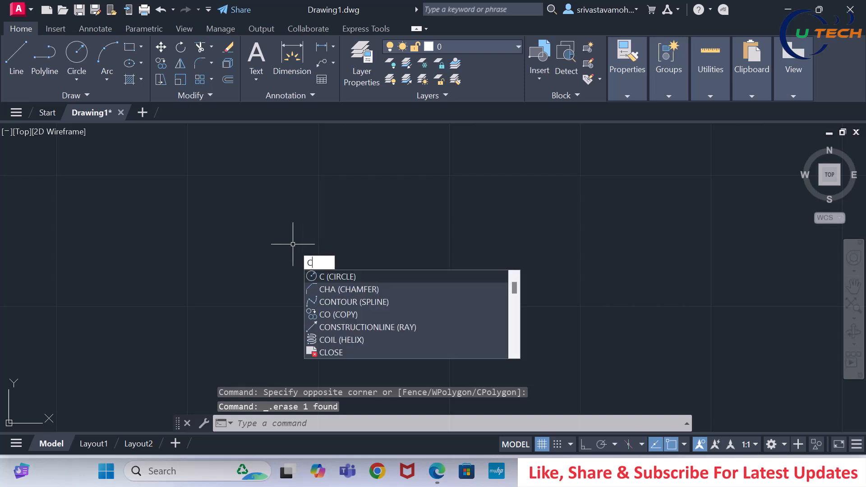
key("Return")
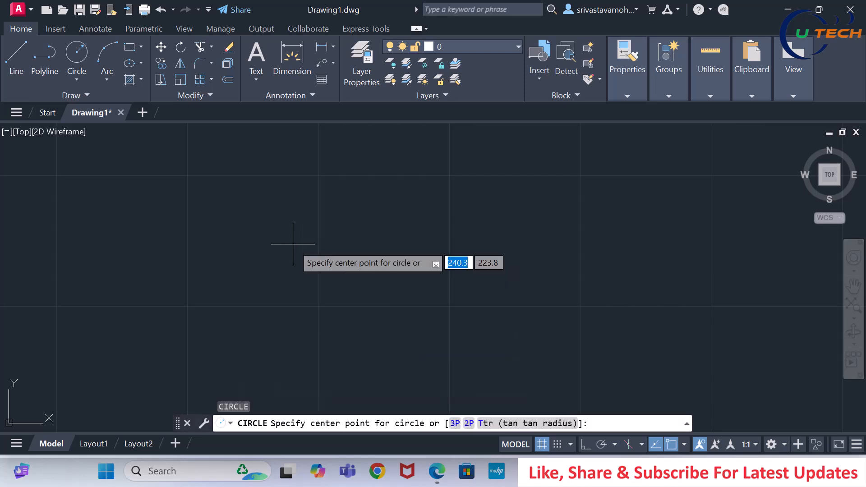
left_click(437, 471)
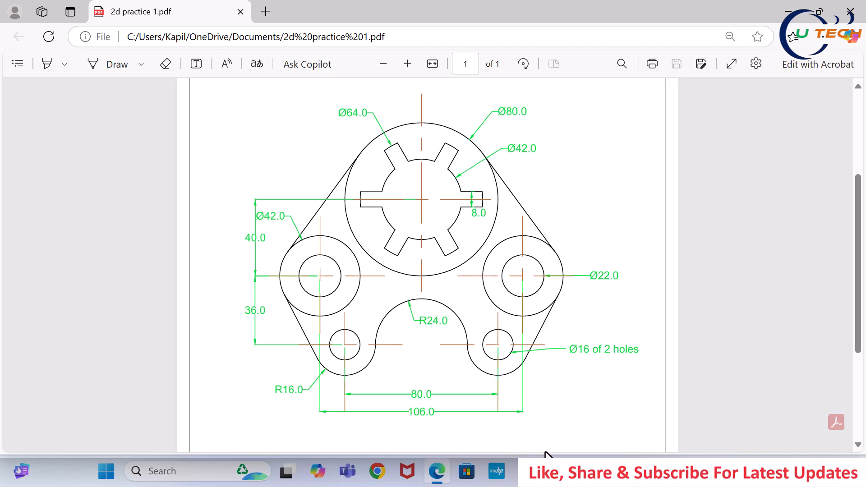
key("alt+Tab")
left_click(349, 232)
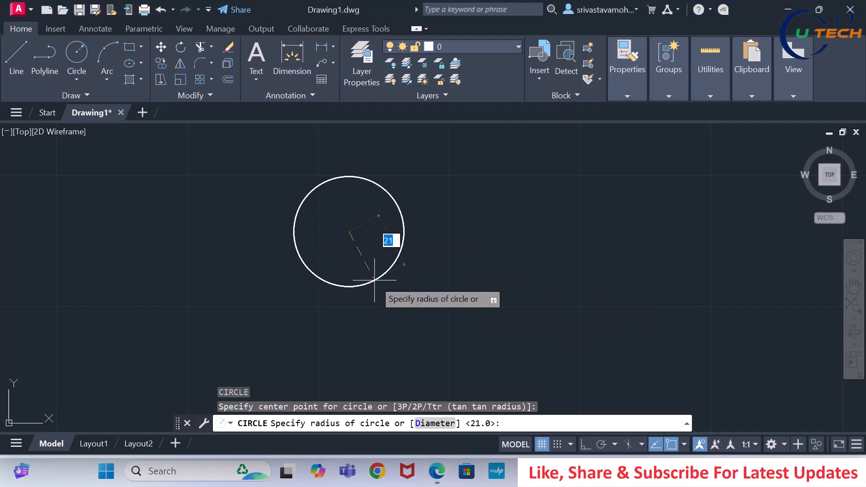
type("d")
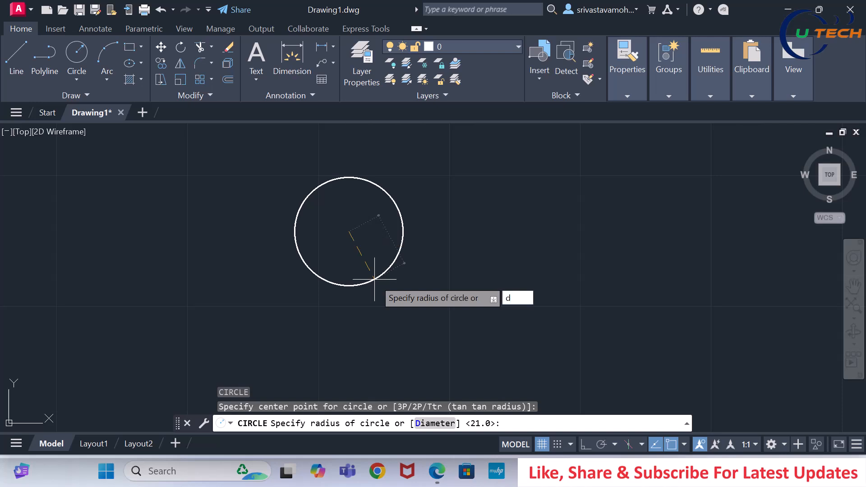
key("Return")
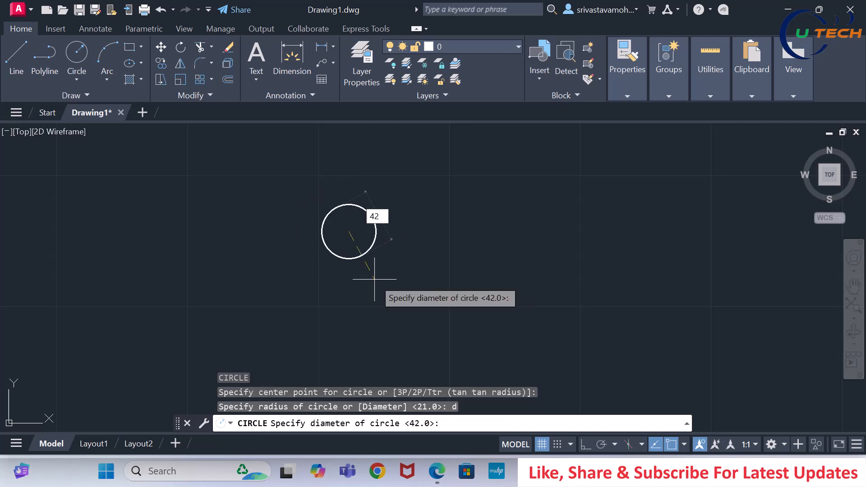
key("Return")
Draw a circle of diameter 64 concentric with the 42 diameter circle.
key("Return")
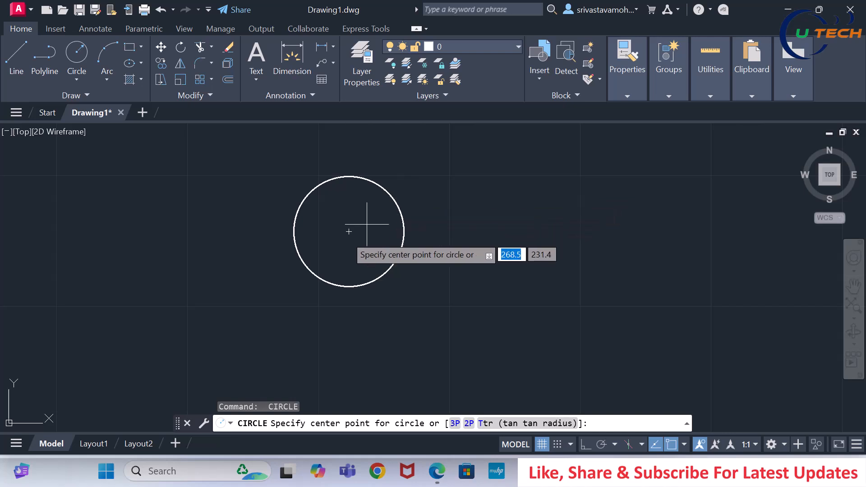
left_click(349, 231)
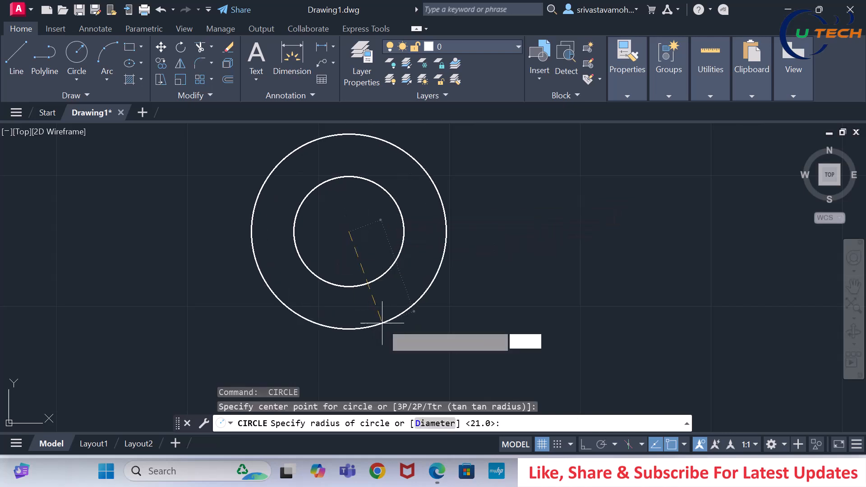
type("d")
key("Return")
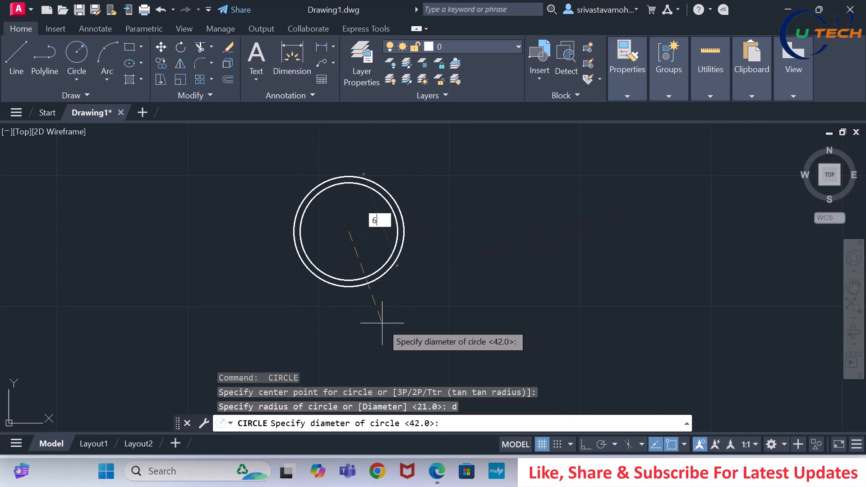
key("Return")
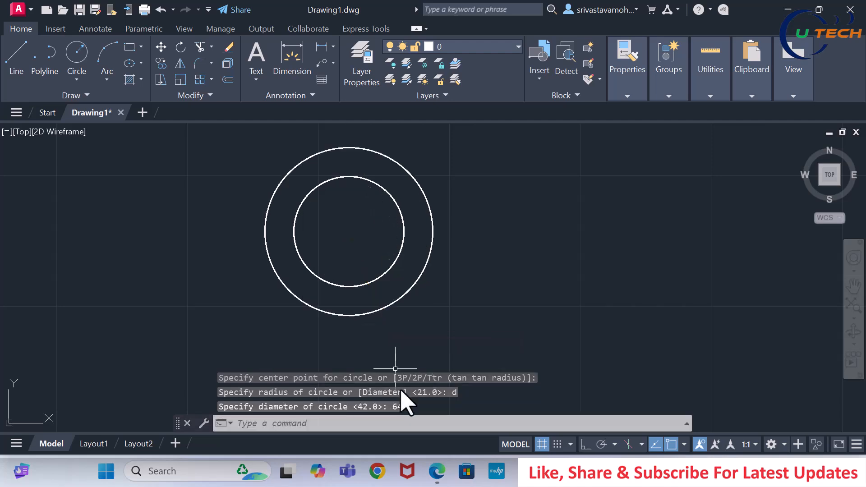
Check the reference PDF in Edge, and draw a concentric outer circle of diameter 80 around the two existing circles.
left_click(437, 474)
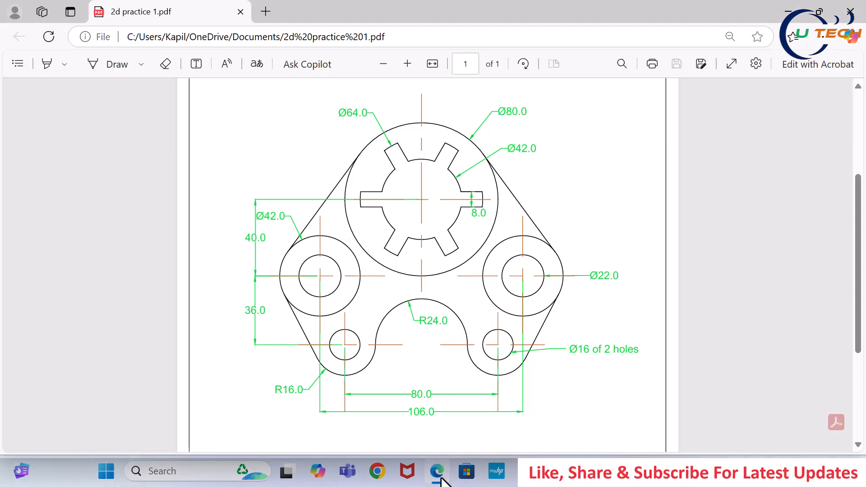
left_click(441, 479)
key("Return")
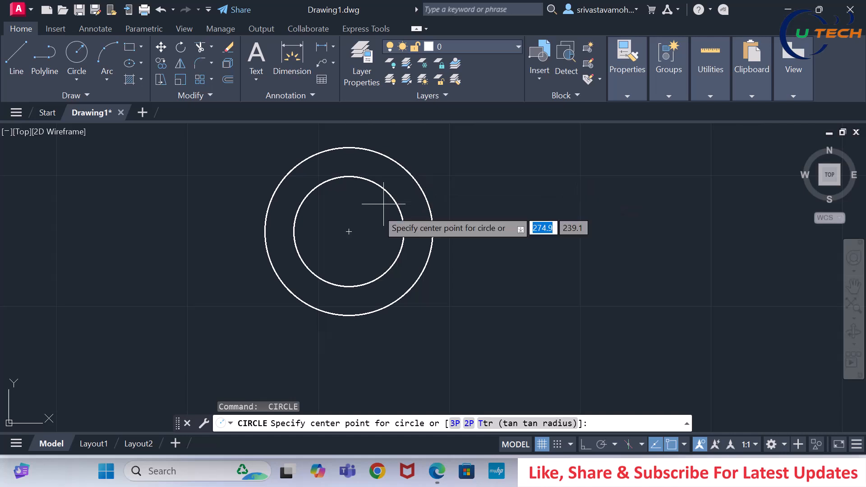
left_click(349, 232)
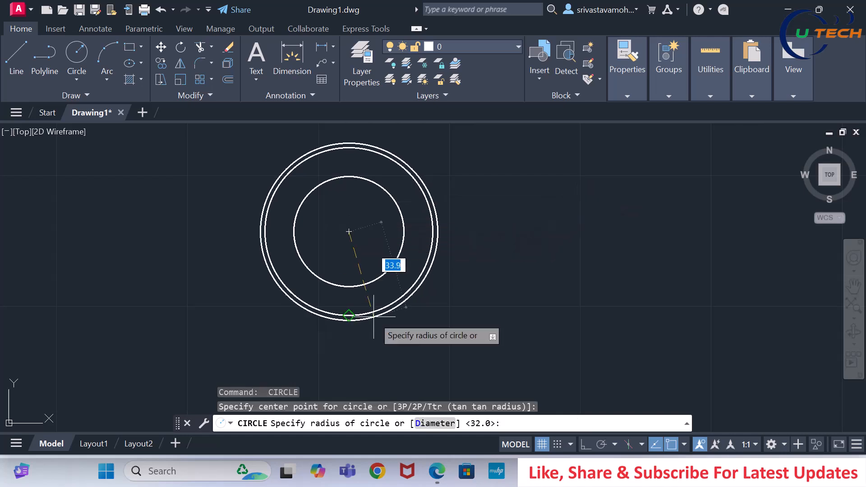
type("d")
key("Return")
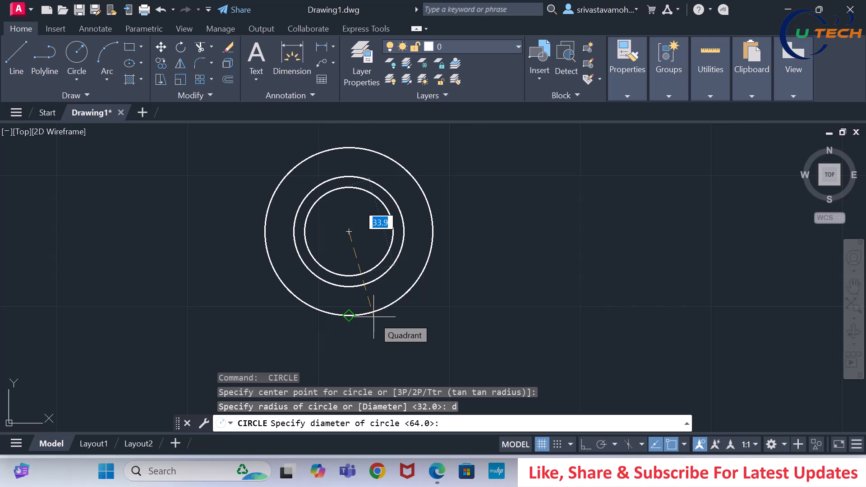
type("80")
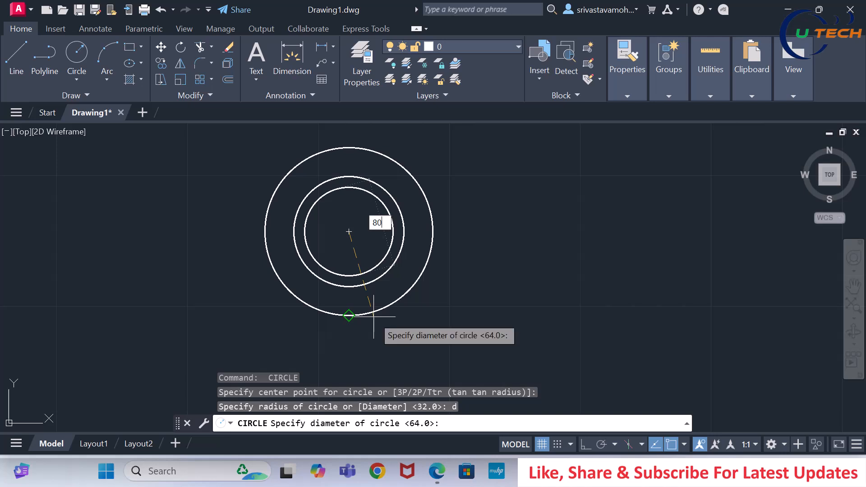
key("Return")
Check the reference PDF in Edge, and draw a horizontal line with Ortho on from the circles' centre to just inside the 80 diameter circle.
scroll(406, 239, "down", 3)
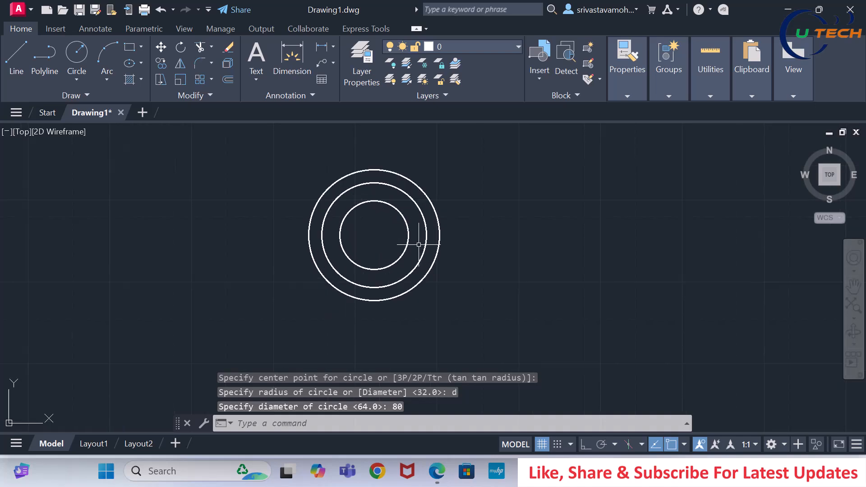
scroll(428, 229, "down", 1)
scroll(436, 237, "up", 2)
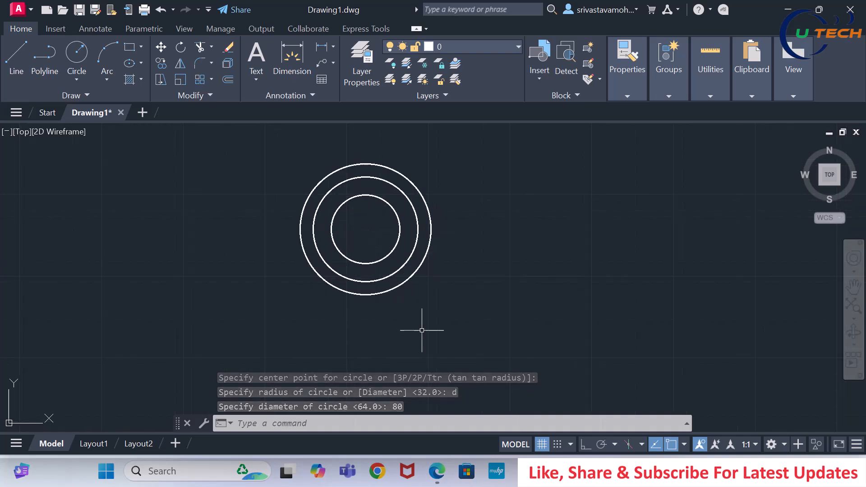
left_click(438, 469)
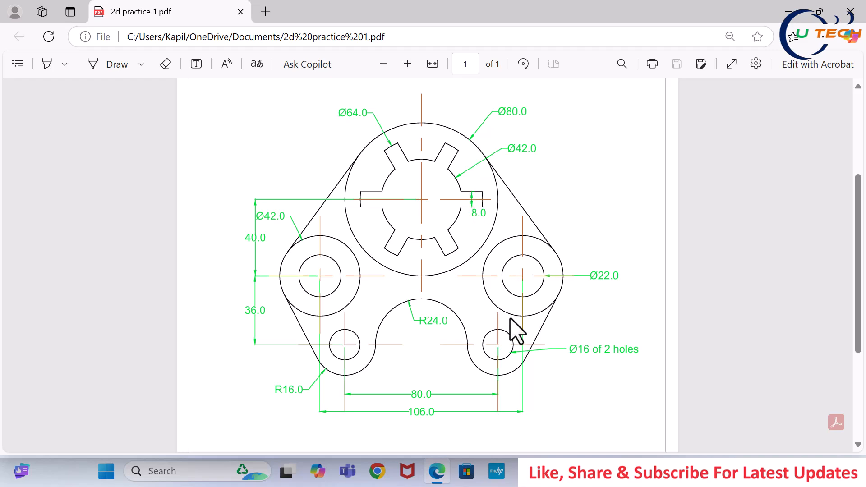
left_click(557, 475)
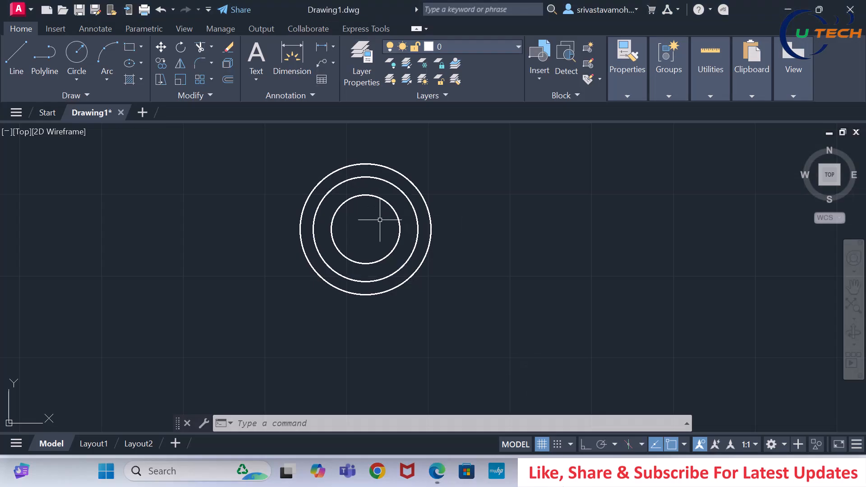
type("l")
key("Return")
scroll(388, 214, "up", 4)
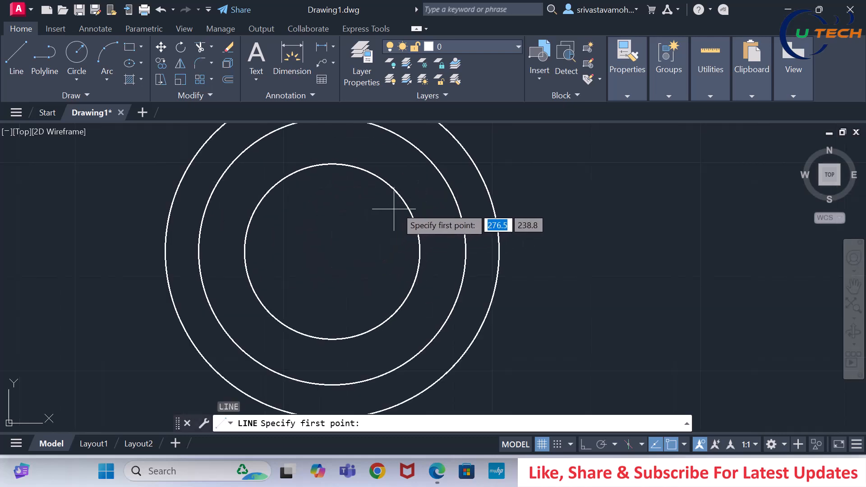
left_click(332, 251)
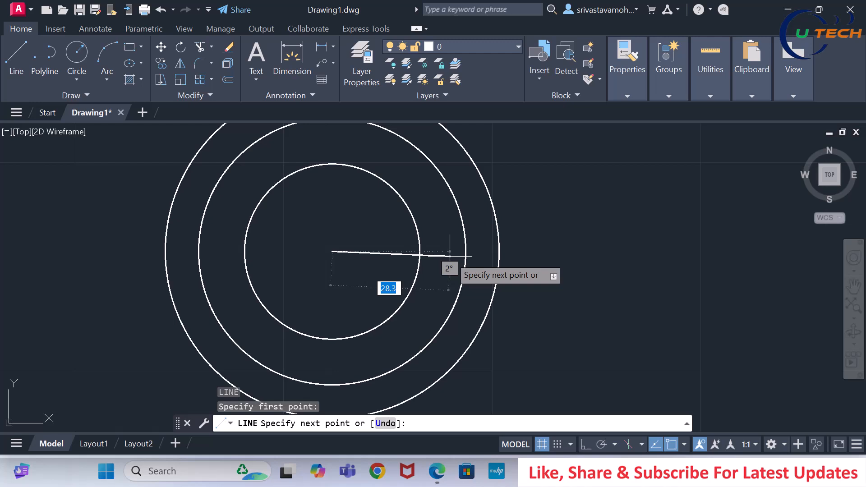
key("F8")
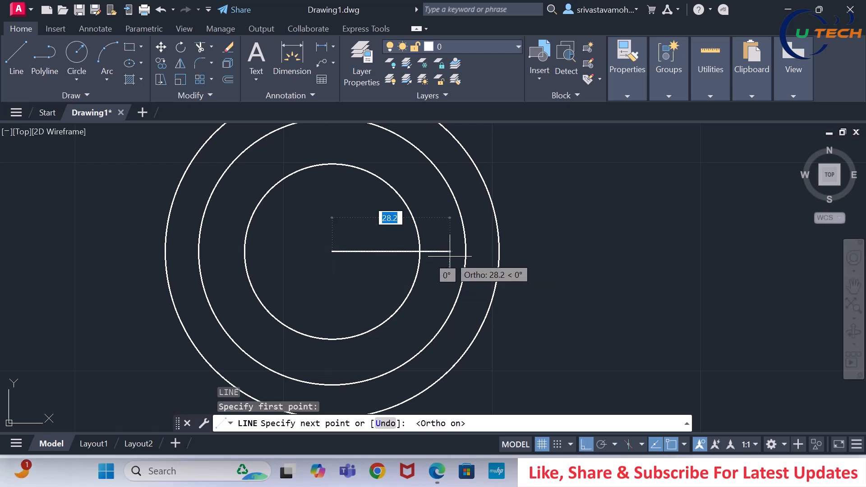
left_click(490, 251)
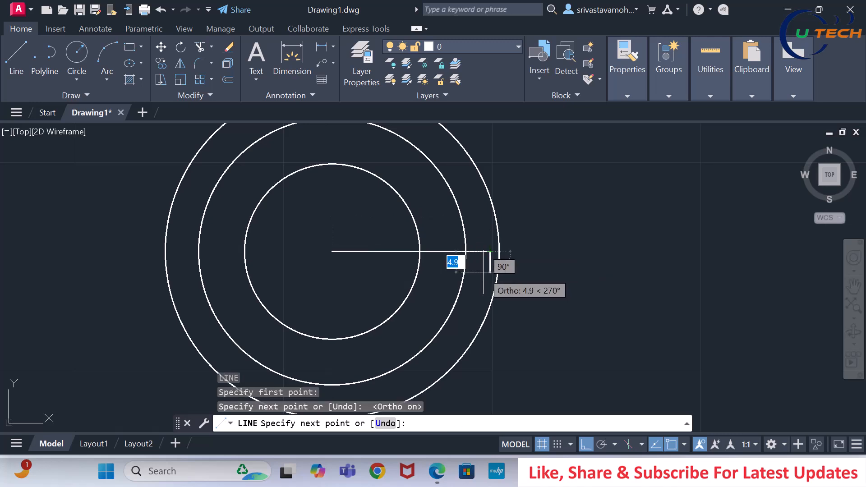
key("Escape")
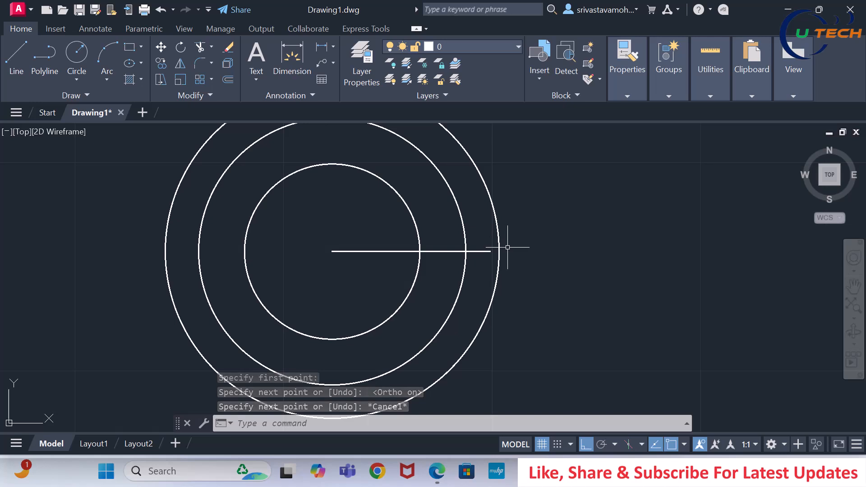
Offset the horizontal line by 4 both above and below it.
type("o")
key("Return")
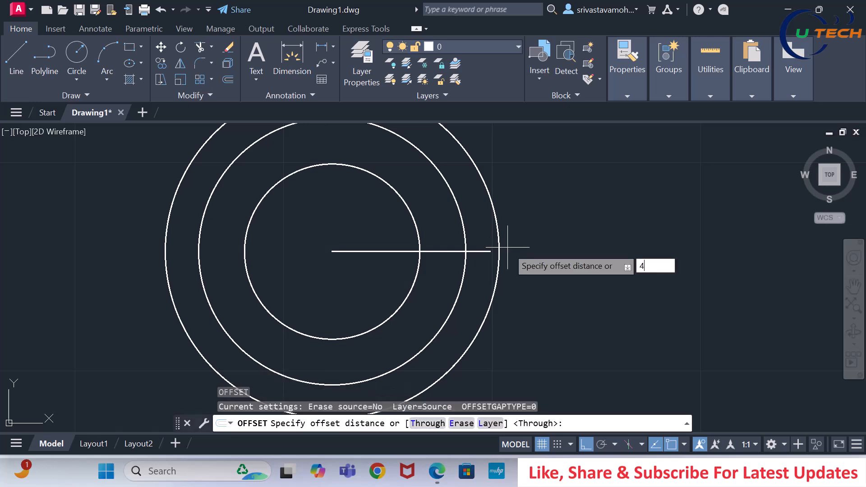
type("4")
key("Return")
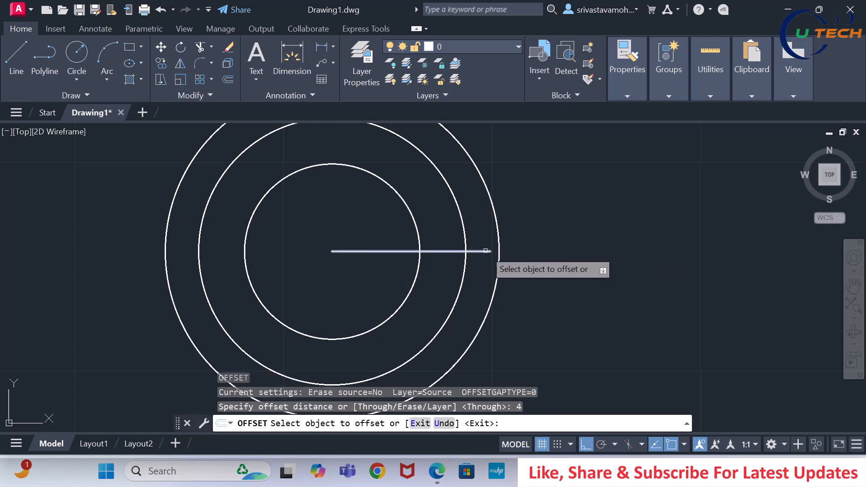
left_click(487, 251)
left_click(478, 235)
left_click(478, 252)
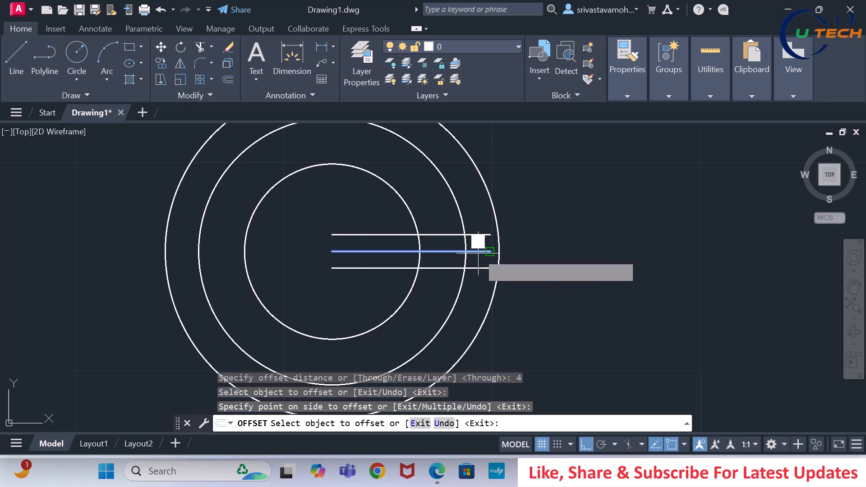
left_click(476, 279)
key("Escape")
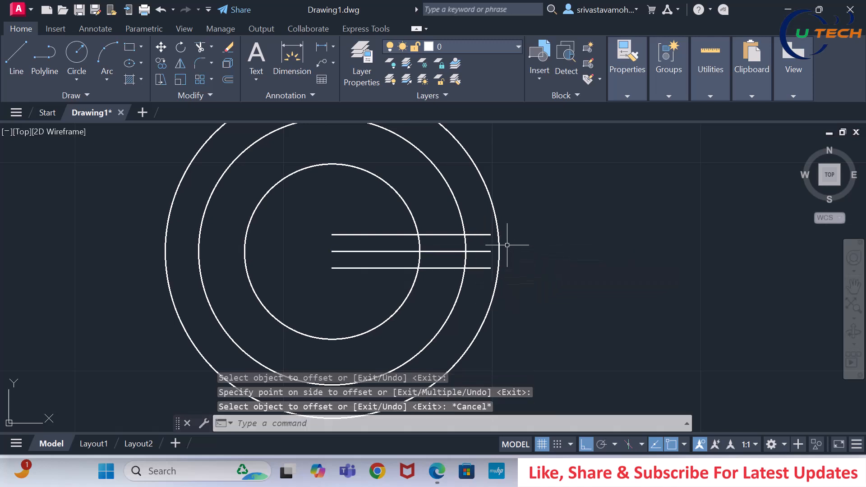
Erase the original middle line between the two offset lines.
left_click(486, 252)
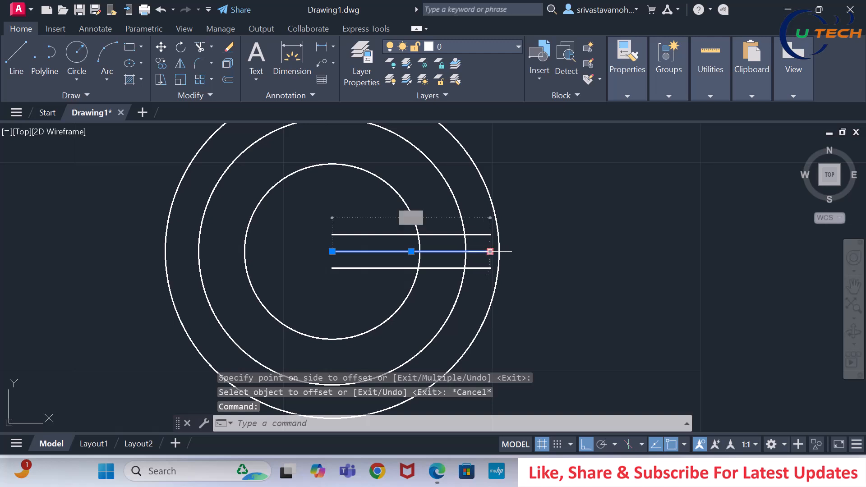
mouse_move(491, 251)
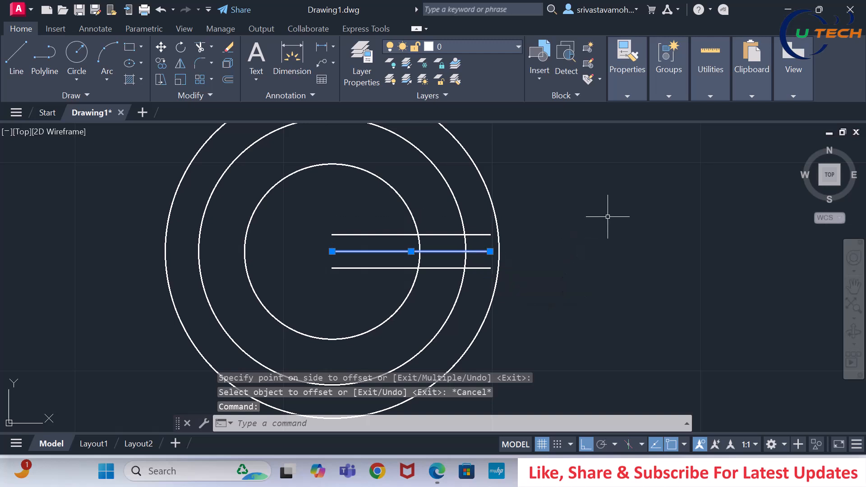
key("Delete")
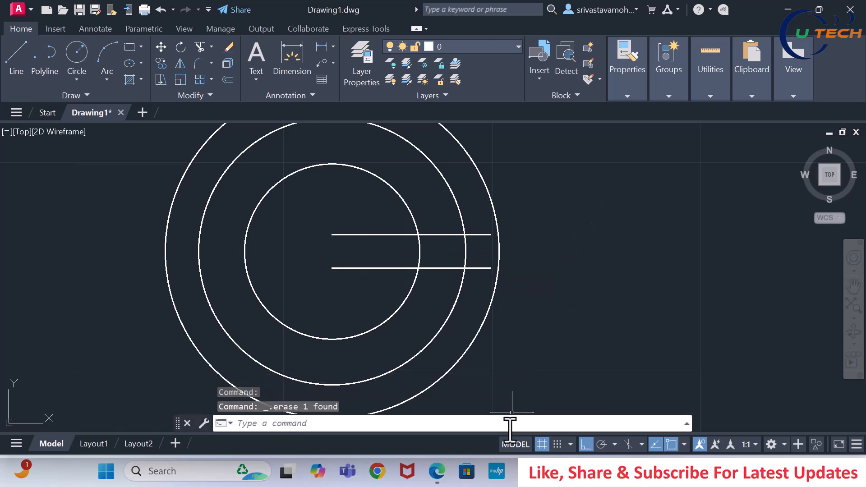
Check the reference PDF in Edge, and create a polar array of 6 items from the two parallel lines around the circles' centre.
left_click(437, 471)
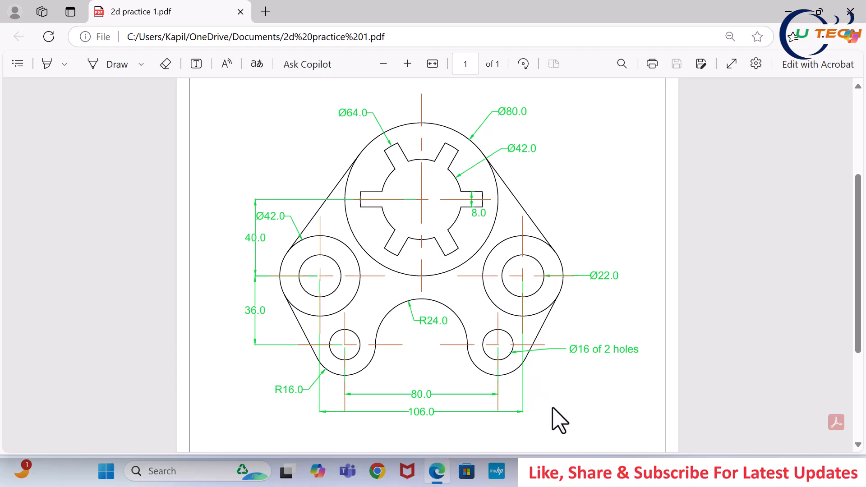
key("alt+Tab")
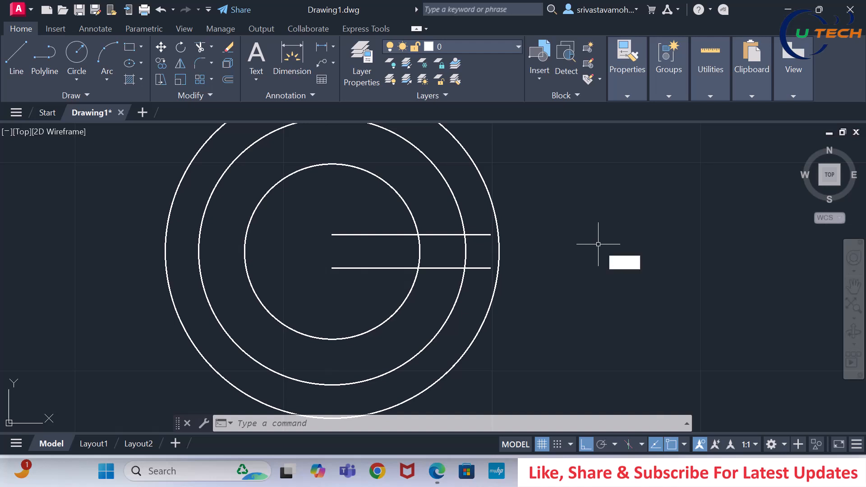
type("AR")
key("Return")
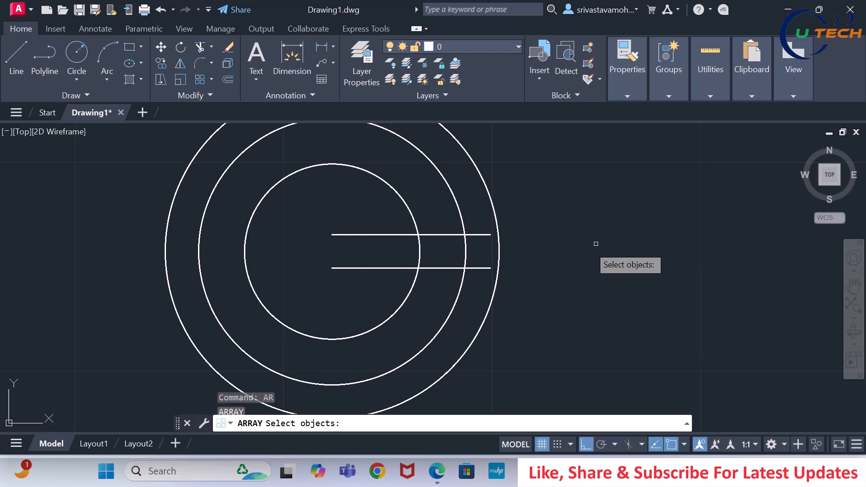
left_click(476, 266)
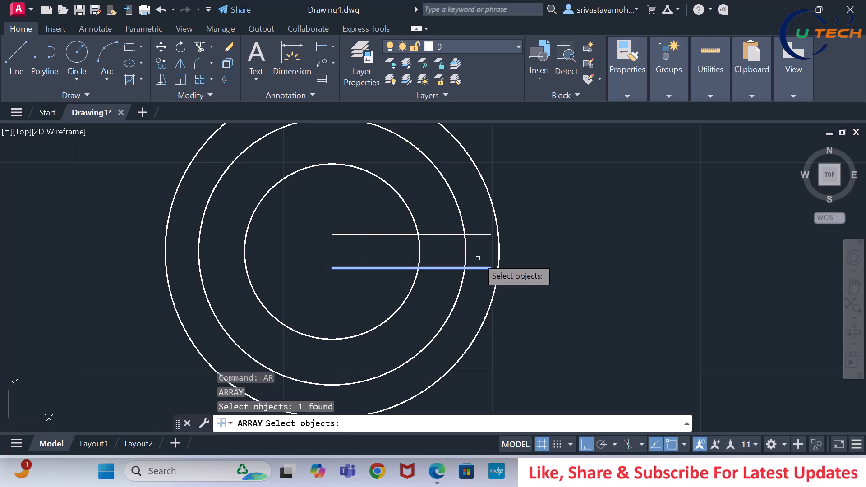
left_click(480, 234)
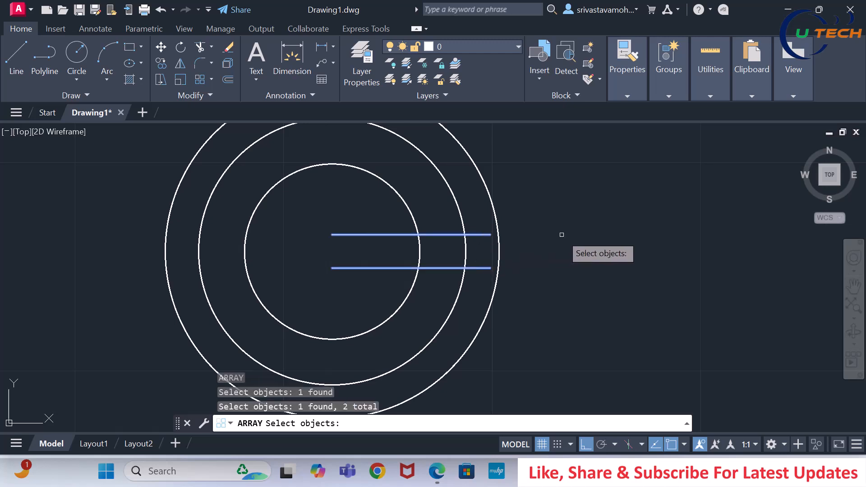
key("Return")
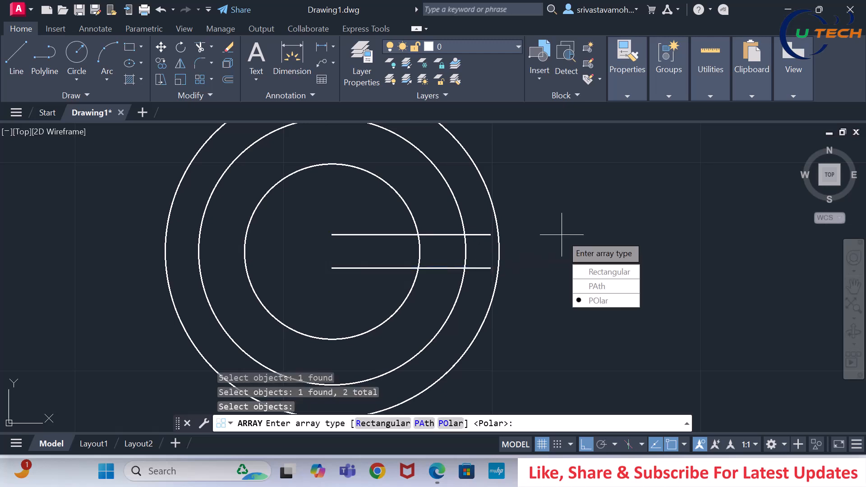
left_click(591, 301)
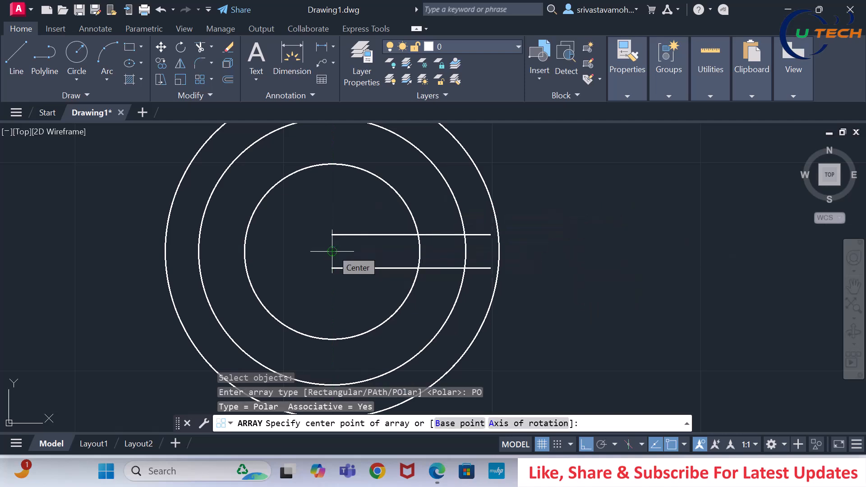
left_click(332, 251)
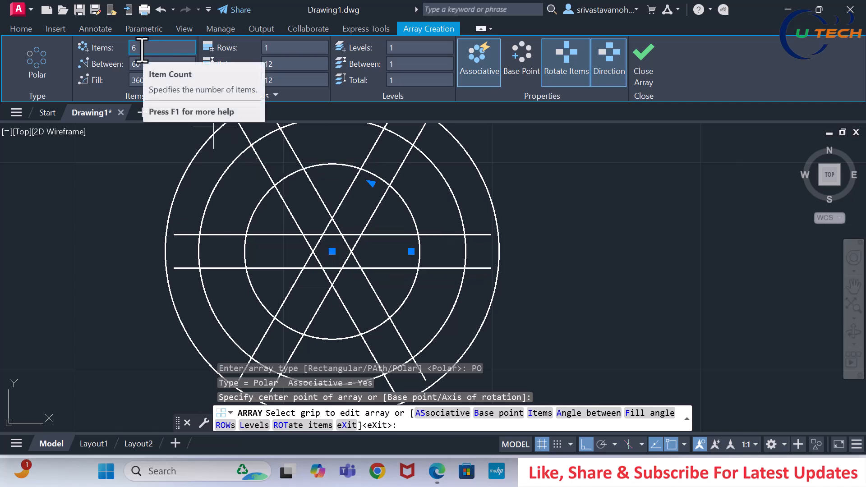
key("Return")
Explode the polar array of slot lines into separate lines.
scroll(499, 166, "down", 4)
scroll(456, 165, "up", 2)
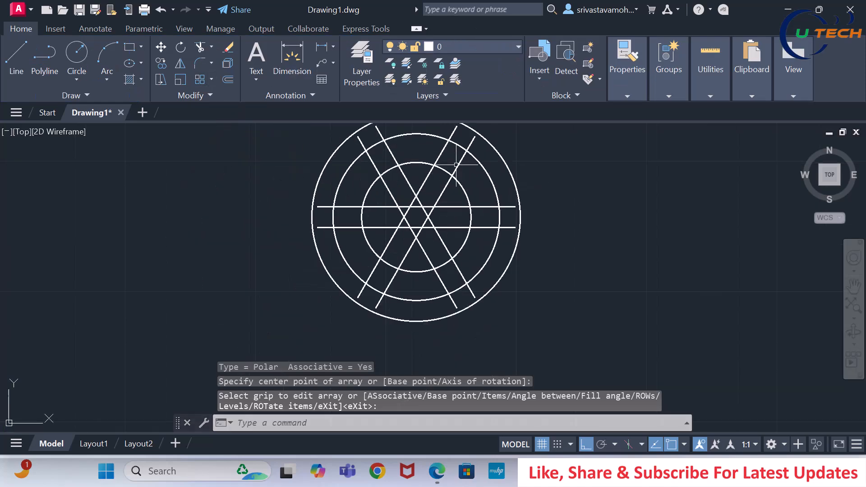
scroll(576, 217, "down", 4)
scroll(581, 209, "up", 4)
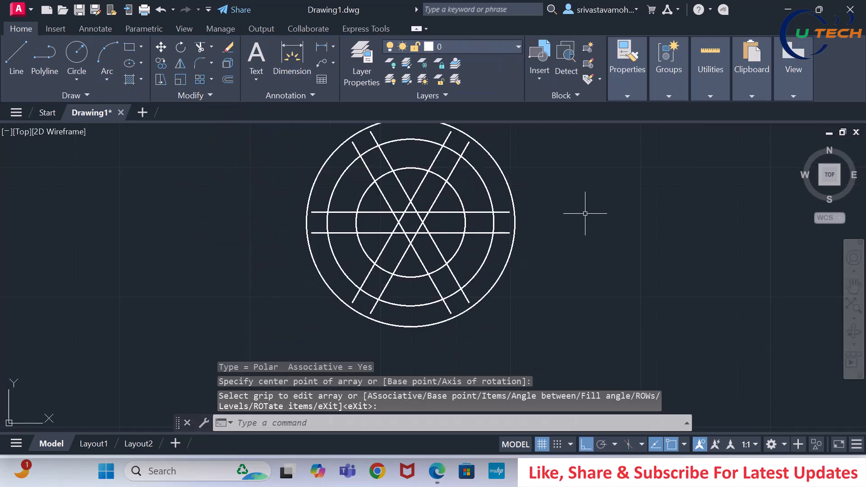
type("x")
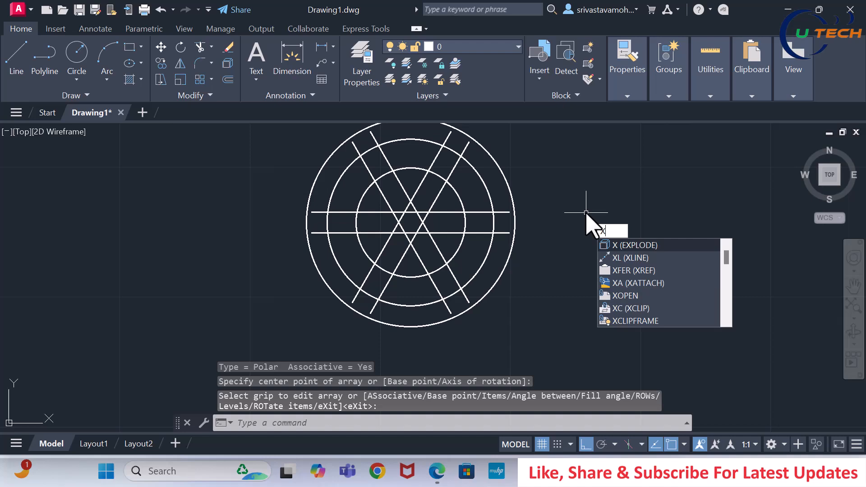
key("Return")
left_click(552, 324)
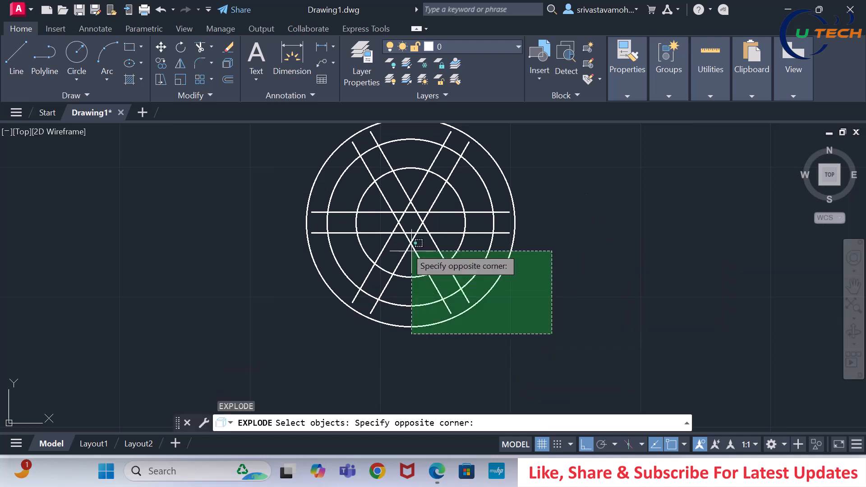
left_click(259, 159)
key("Return")
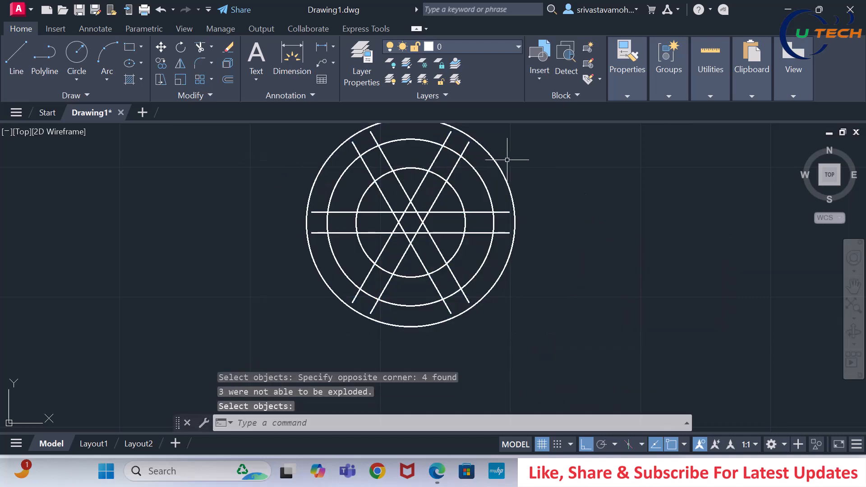
Trim the right ends of the two horizontal slot lines back to the 64 diameter circle.
type("tr")
key("Return")
scroll(503, 213, "up", 6)
scroll(522, 180, "down", 2)
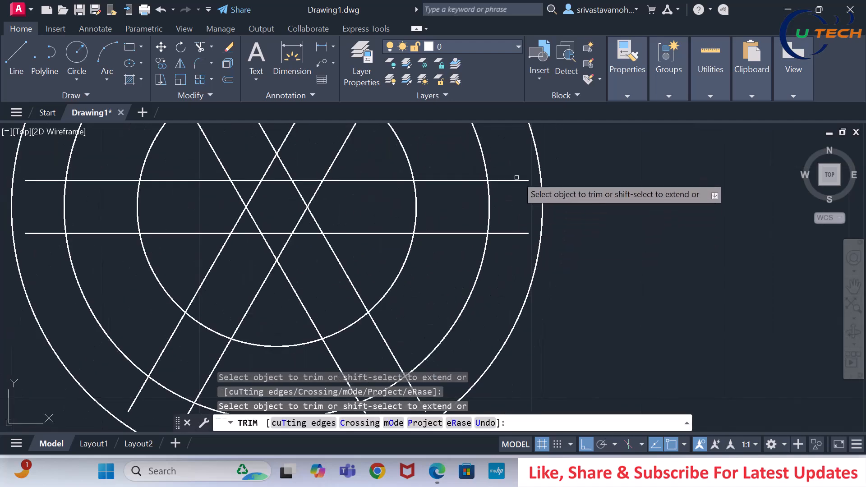
left_click(516, 169)
left_click(510, 244)
key("Return")
Trim the upper ends of the inclined slot lines and the left ends of the horizontal lines back to the 64 diameter circle.
scroll(496, 264, "down", 4)
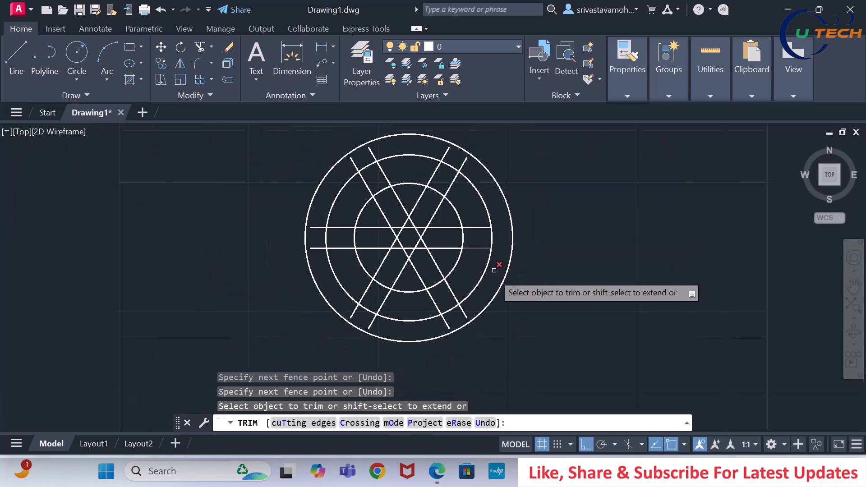
scroll(471, 156, "up", 2)
left_click(469, 185)
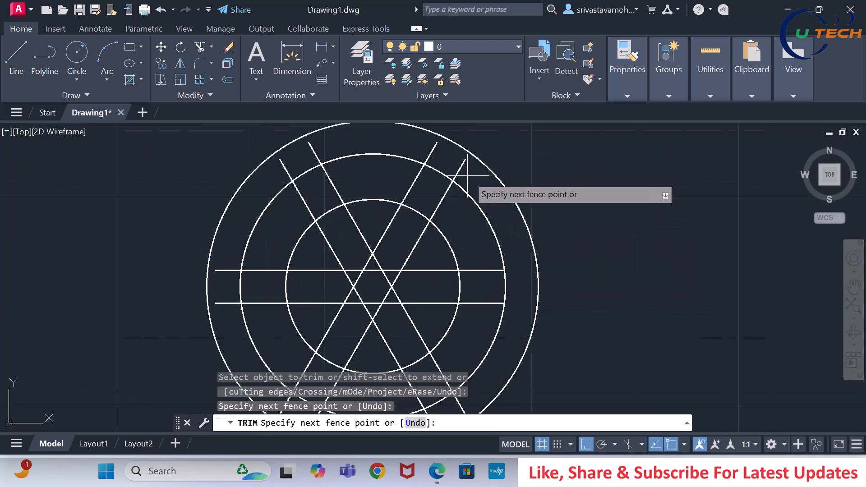
left_click(429, 145)
key("Return")
left_click_drag(324, 147, 274, 175)
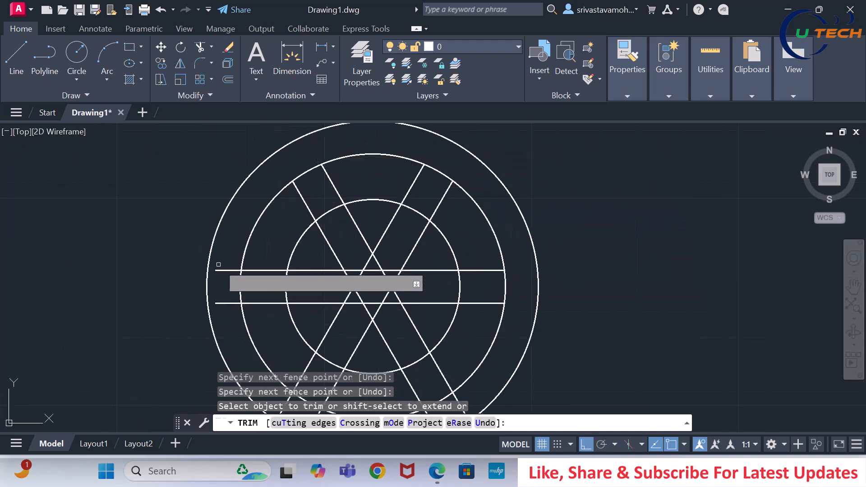
left_click_drag(218, 261, 226, 315)
Trim the lower ends of the four inclined slot lines back to the 64 diameter circle.
scroll(300, 392, "up", 4)
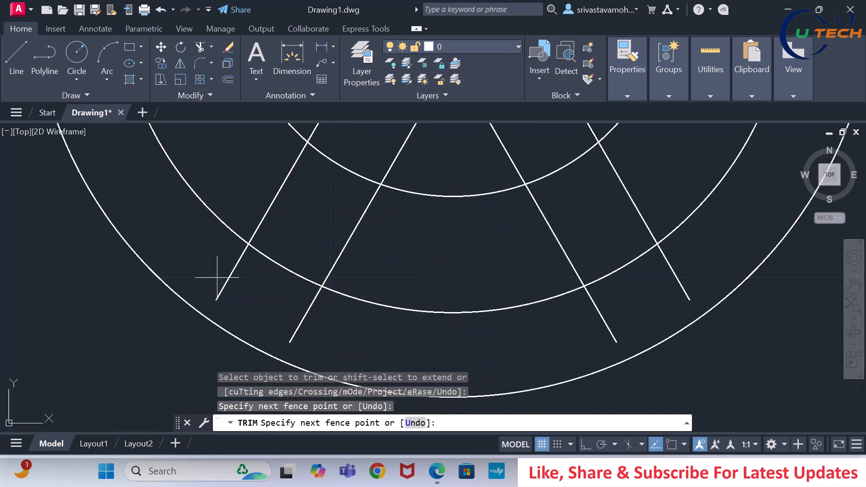
mouse_move(606, 329)
left_mouse_down()
mouse_move(650, 280)
mouse_move(690, 266)
left_mouse_up()
scroll(609, 319, "down", 5)
scroll(576, 244, "up", 1)
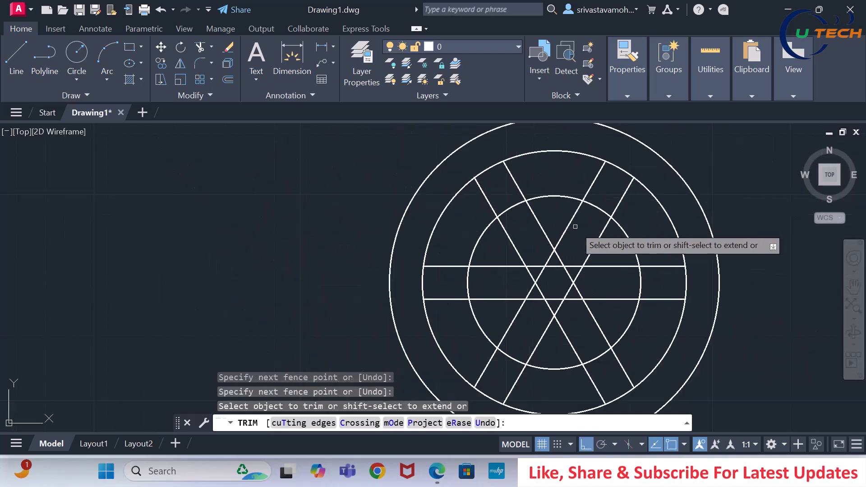
Trim the slot lines where they cross the inside edge of the 42 diameter circle.
scroll(470, 226, "down", 2)
scroll(541, 257, "up", 6)
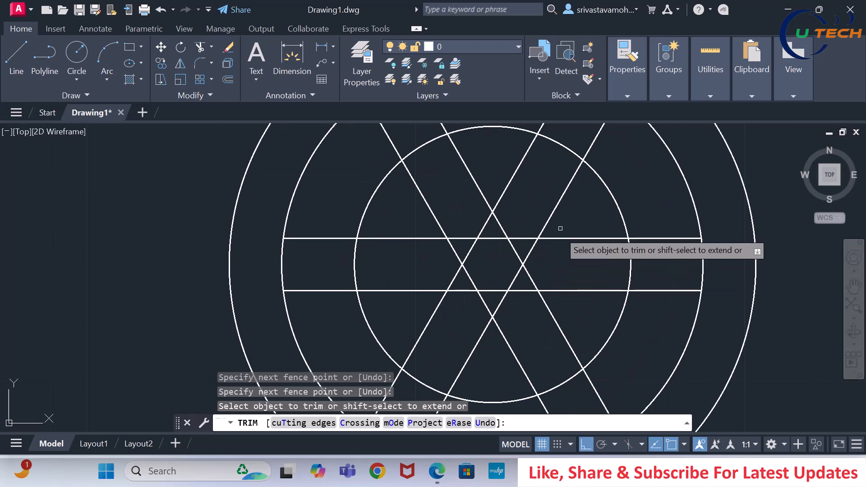
mouse_move(562, 228)
left_mouse_down()
mouse_move(570, 220)
mouse_move(512, 184)
mouse_move(430, 198)
mouse_move(402, 294)
mouse_move(501, 318)
mouse_move(564, 262)
left_mouse_up()
left_click_drag(553, 224, 559, 223)
scroll(541, 213, "down", 2)
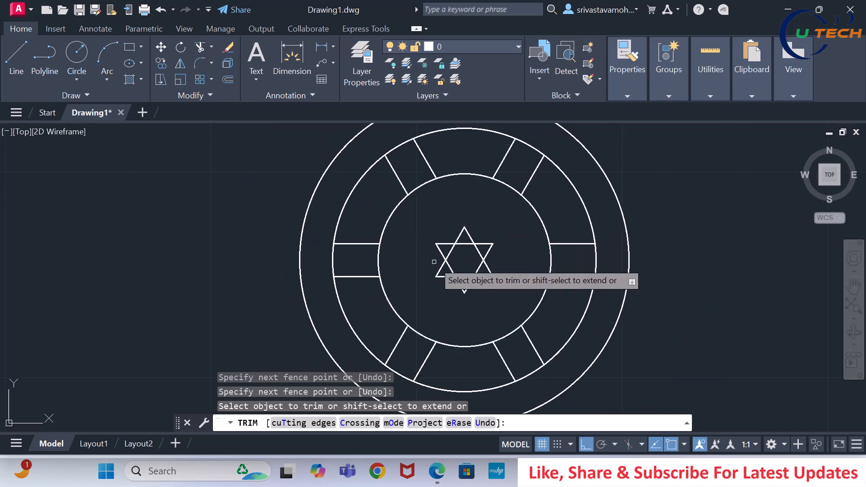
Delete the leftover star-shaped line segments at the centre of the hub.
key("Escape")
left_click(517, 281)
left_click(420, 232)
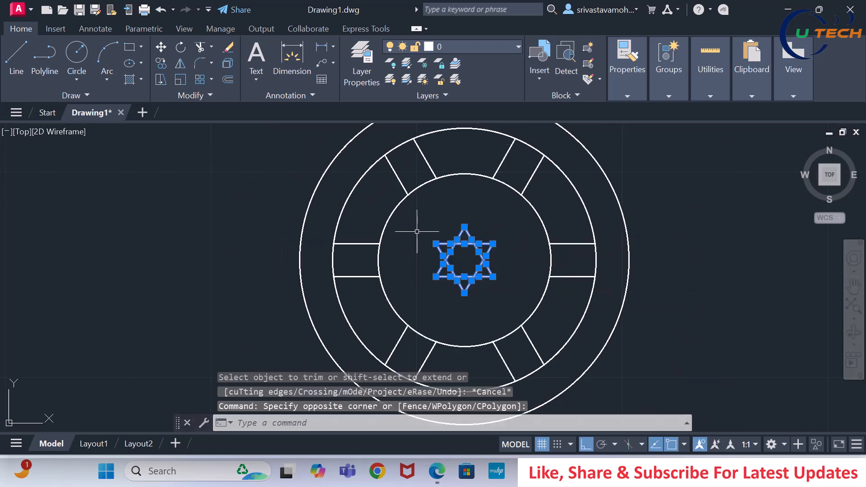
key("Delete")
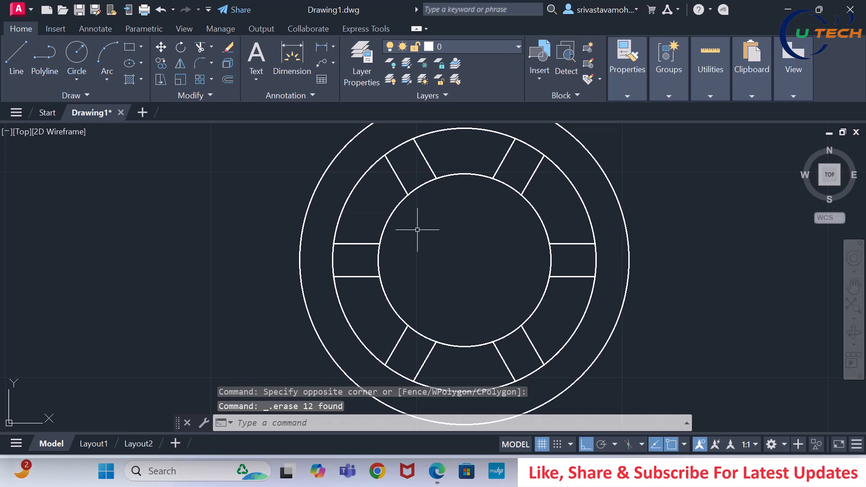
Trim the 64 diameter circle between the upper slots and the 42 diameter circle across the right and upper slot mouths, following the reference PDF.
key("Return")
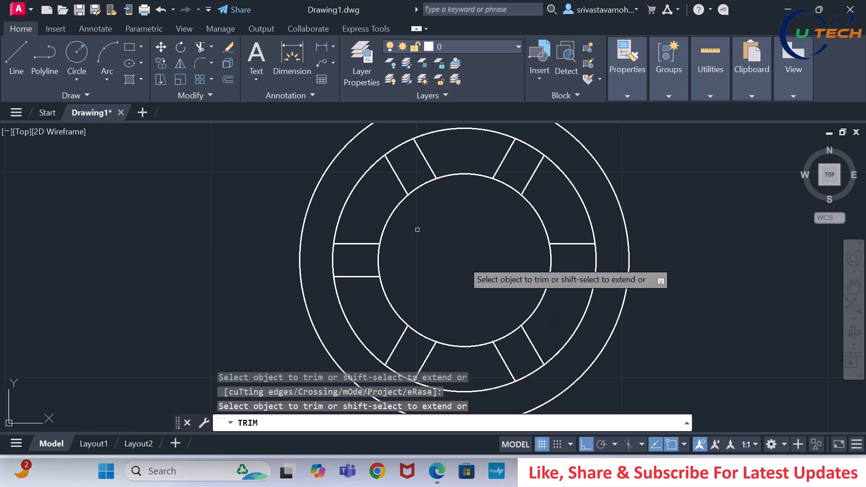
left_click(439, 470)
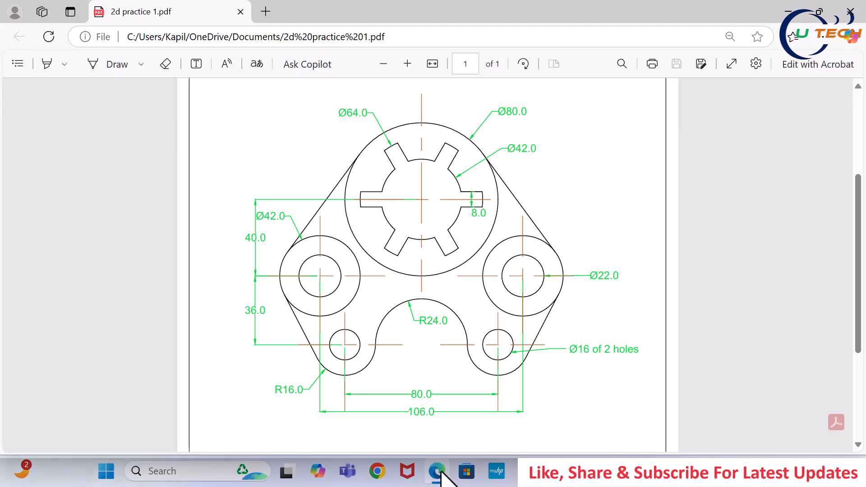
left_click(438, 470)
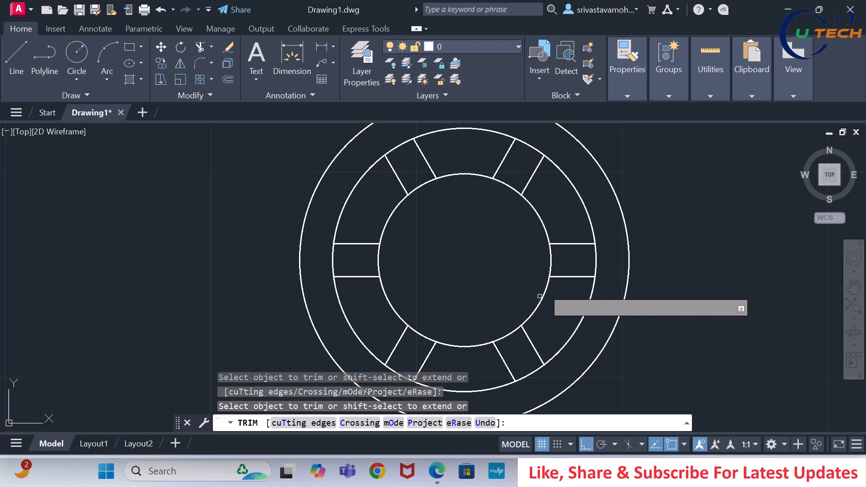
left_click(549, 260)
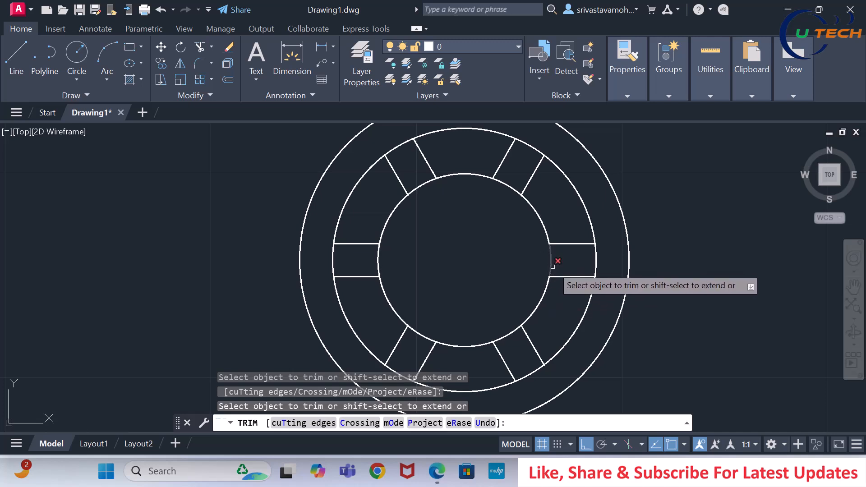
left_click(577, 193)
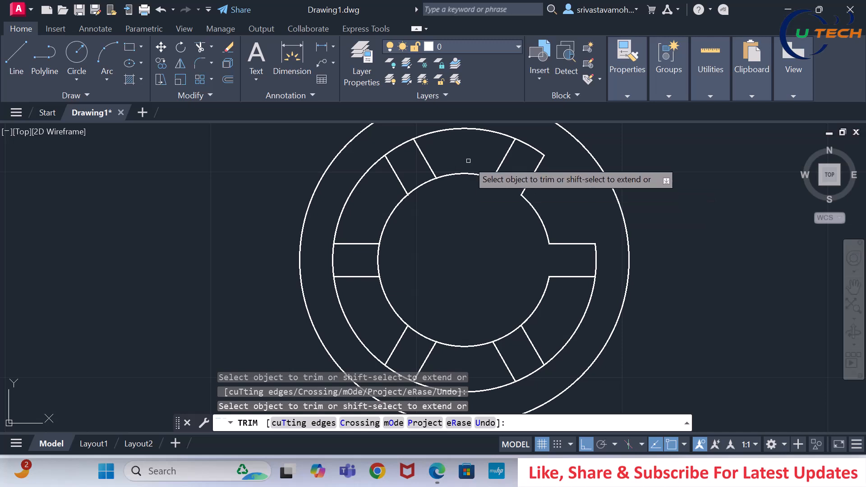
left_click(471, 130)
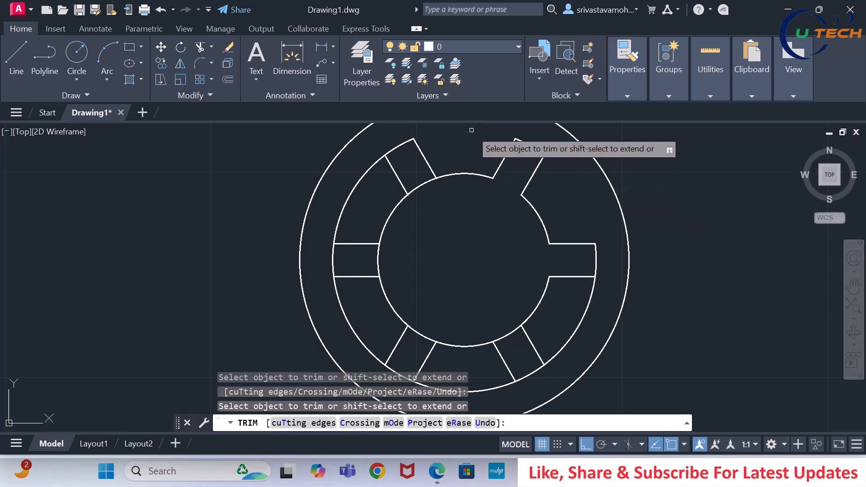
left_click(400, 195)
left_click(357, 187)
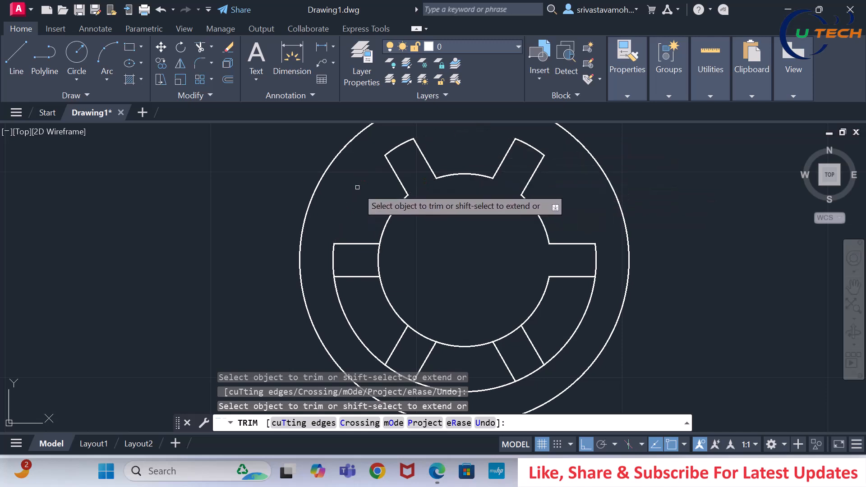
Trim the 42 diameter circle across the left and lower slot mouths and the 64 diameter circle between the lower slots.
scroll(396, 195, "down", 4)
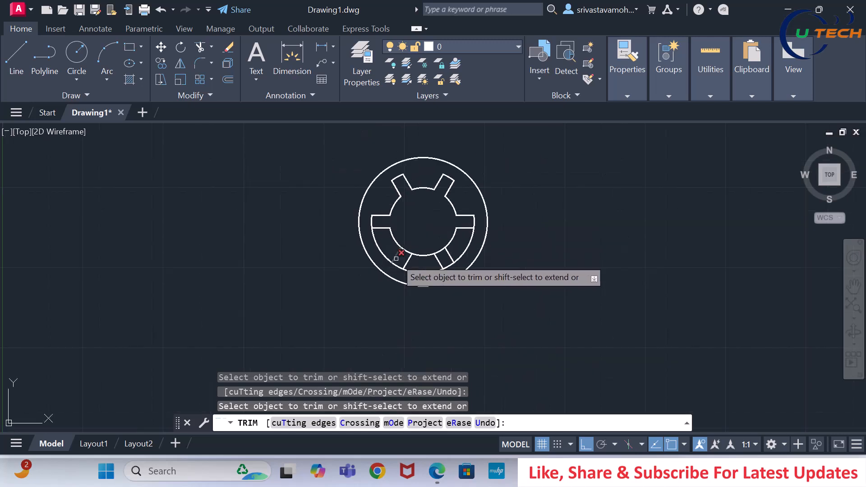
scroll(396, 258, "up", 5)
scroll(373, 261, "down", 2)
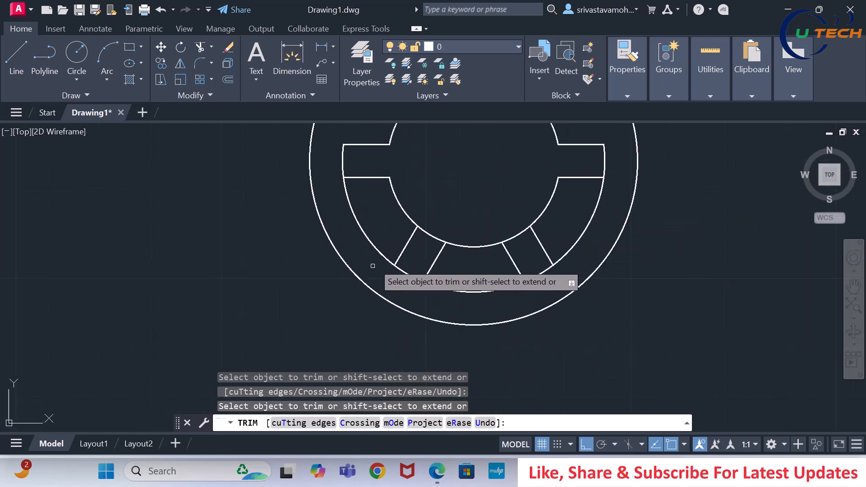
left_click(375, 242)
left_click(434, 238)
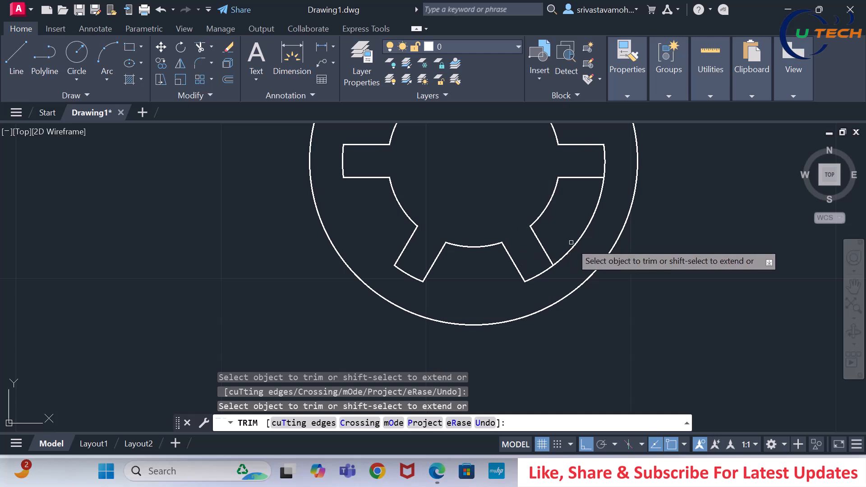
scroll(536, 239, "down", 5)
scroll(570, 181, "up", 2)
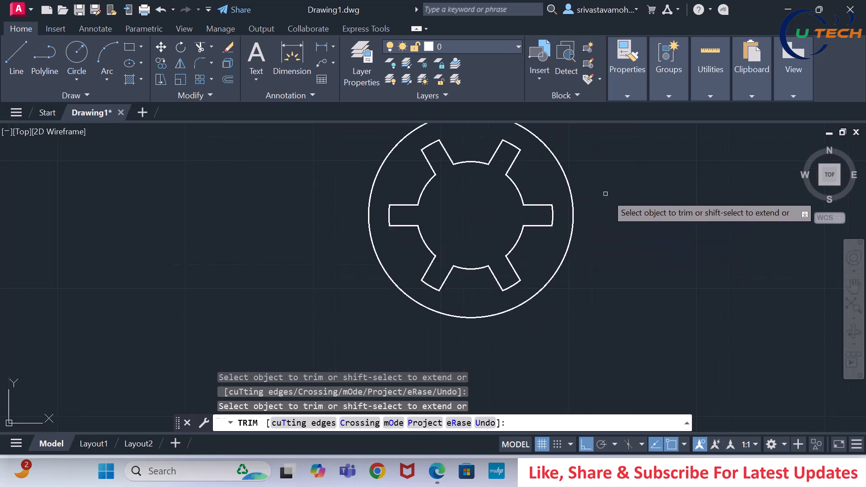
key("Escape")
scroll(433, 238, "down", 2)
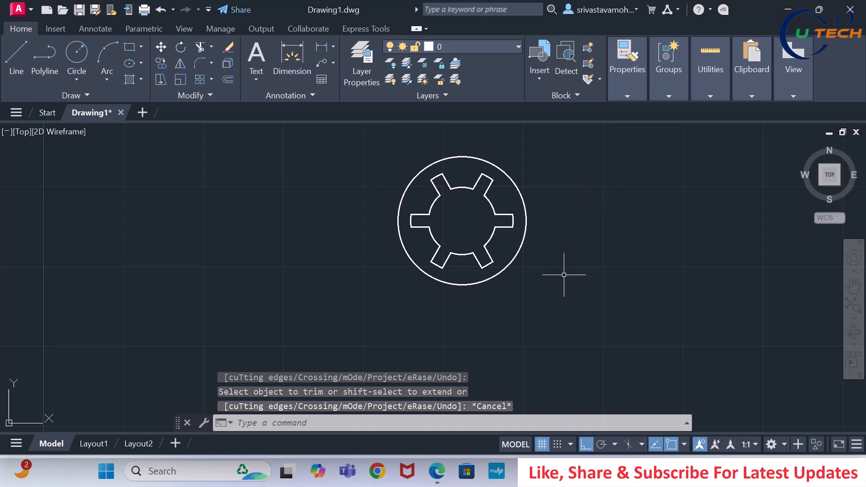
Draw construction lines from the hub centre, 40 mm straight down and 53 mm to the left, following the reference PDF.
left_click(436, 471)
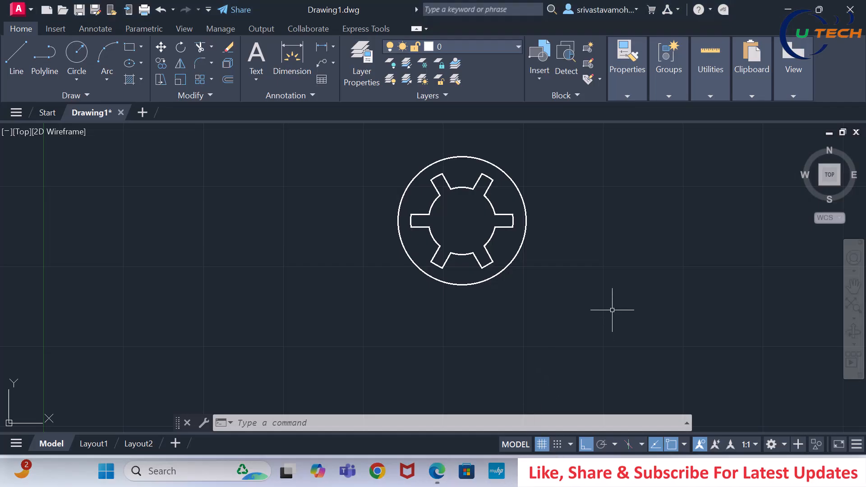
type("L")
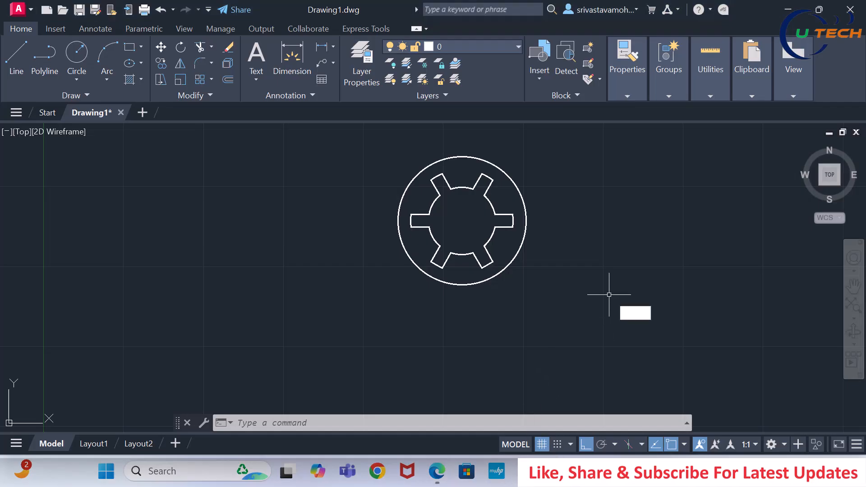
key("Return")
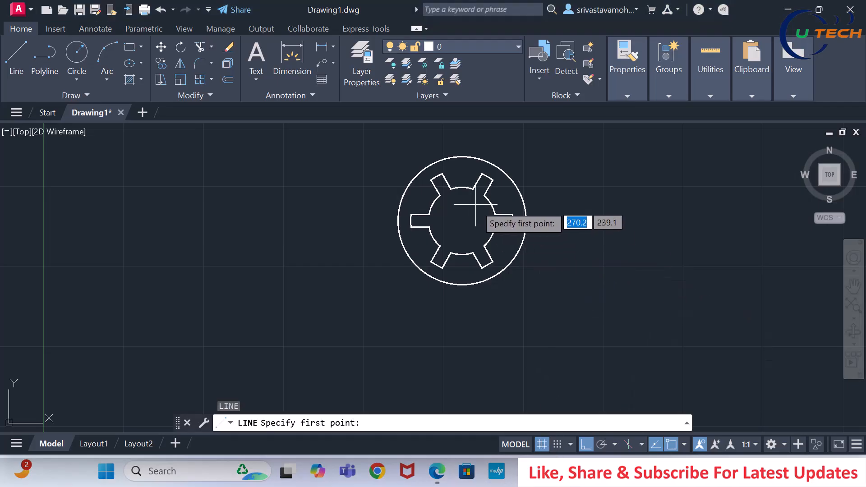
left_click(462, 221)
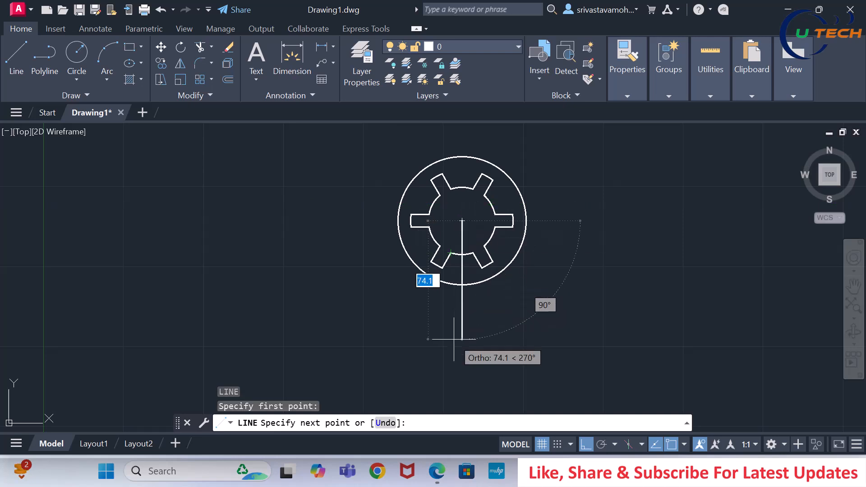
type("40")
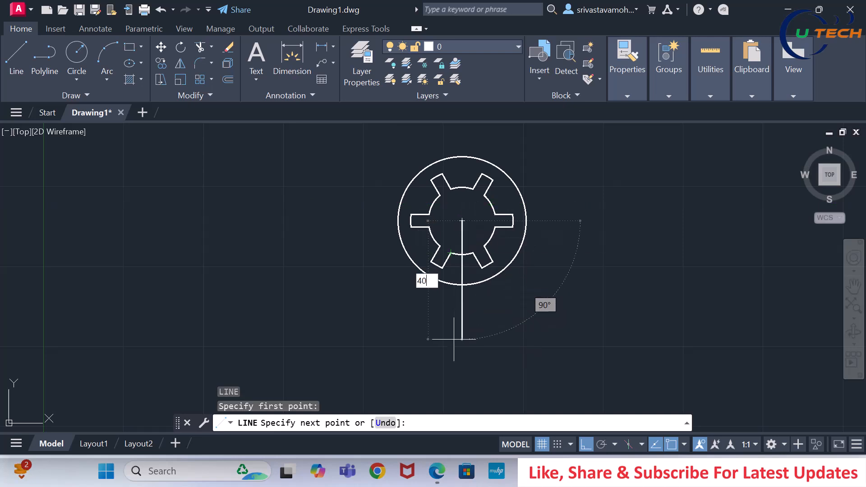
key("Return")
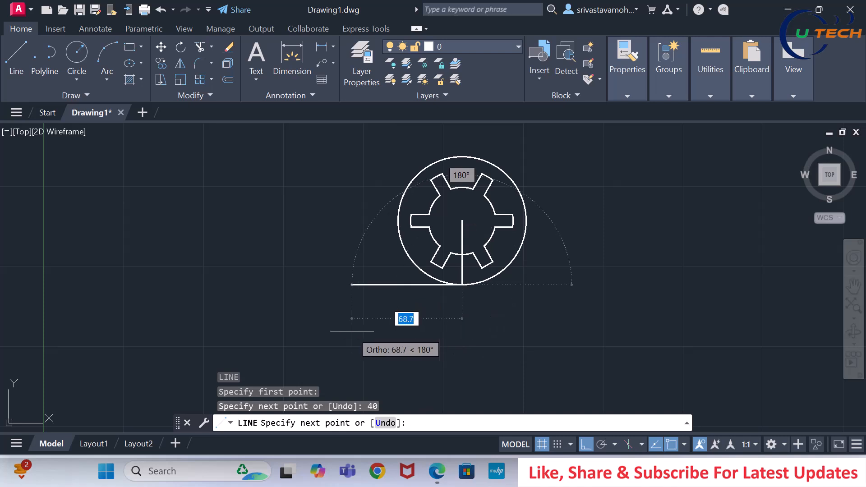
type("5")
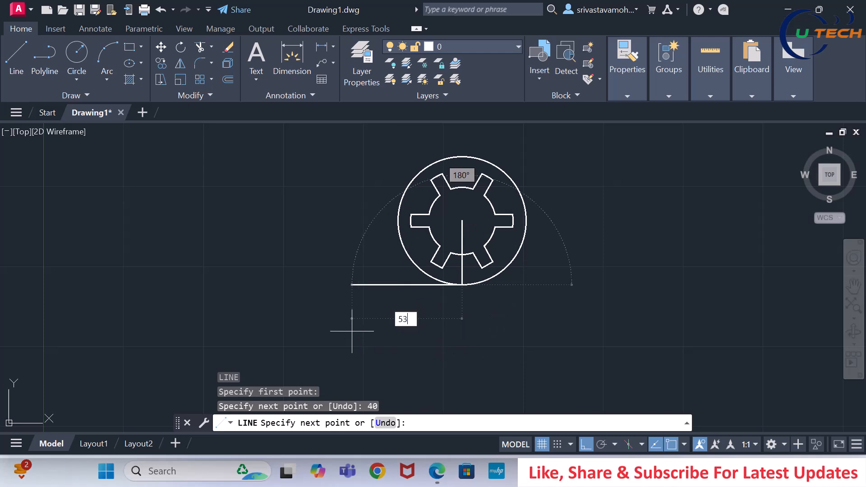
type("3")
key("Return")
key("Return")
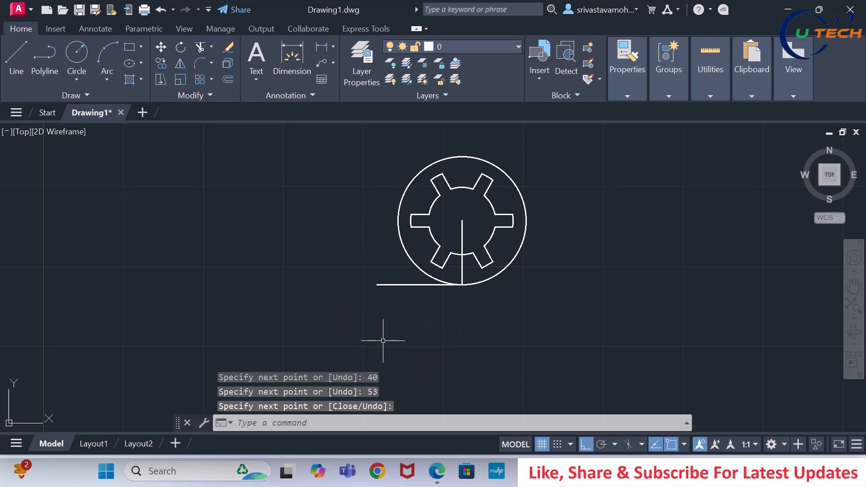
Check the reference PDF and draw a 22 mm diameter circle centred on the left end of the horizontal construction line.
left_click(436, 471)
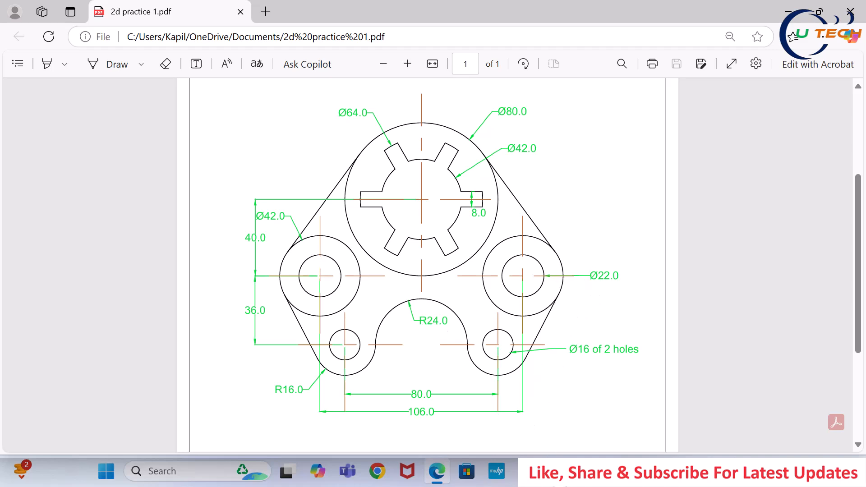
key("alt+Tab")
type("c")
key("Return")
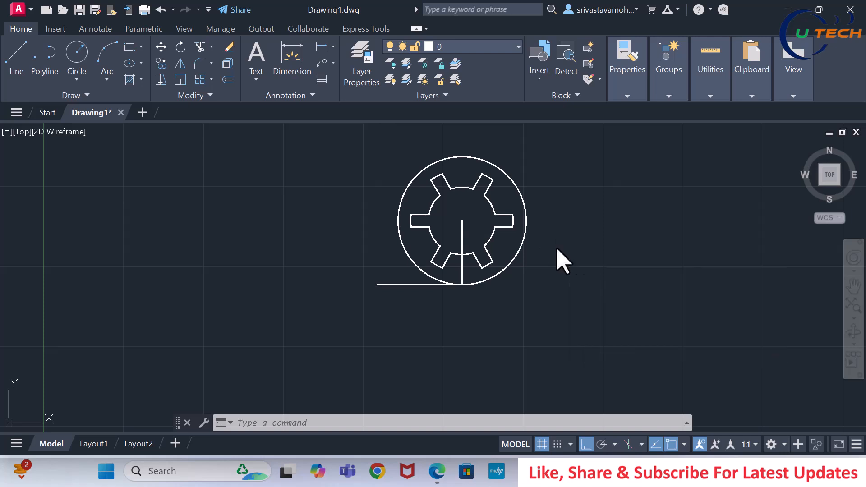
left_click(377, 285)
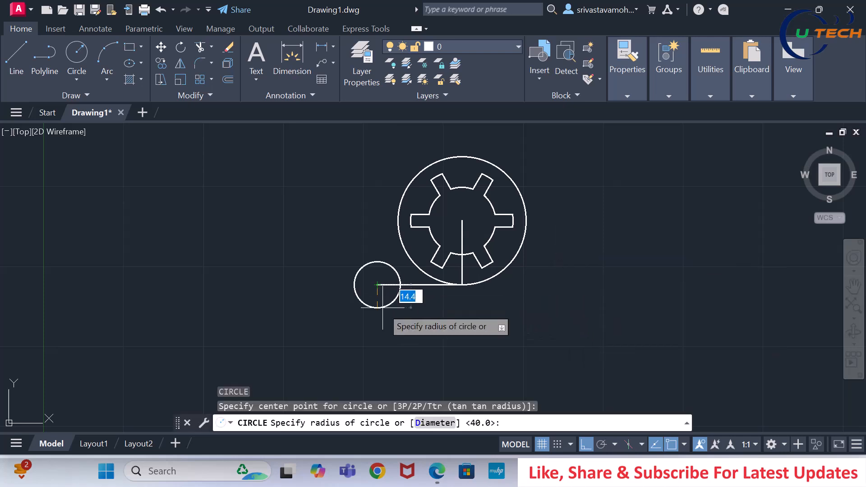
type("d")
key("Return")
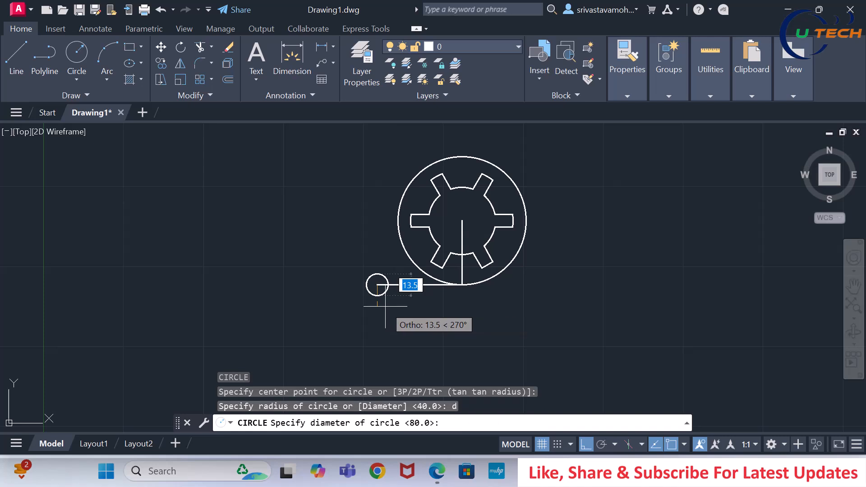
type("12")
key("Return")
Draw a concentric 42 mm diameter circle around the 22 mm circle.
key("Return")
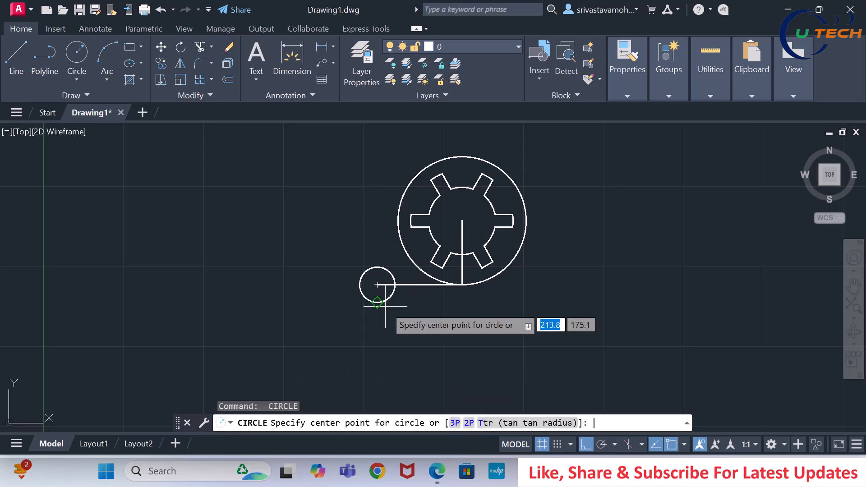
left_click(378, 284)
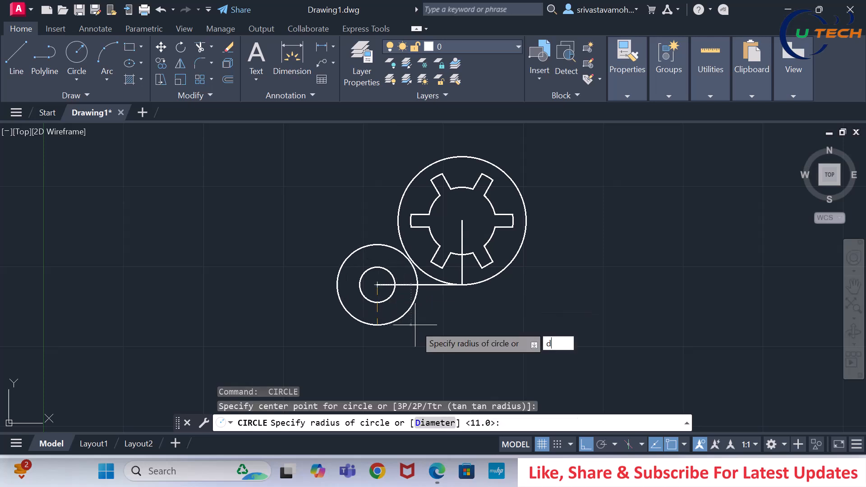
type("d")
key("Return")
type("42")
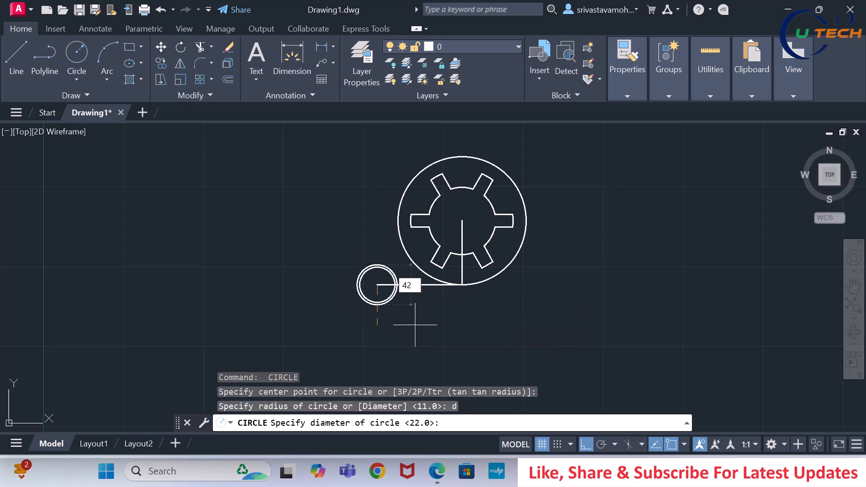
key("Return")
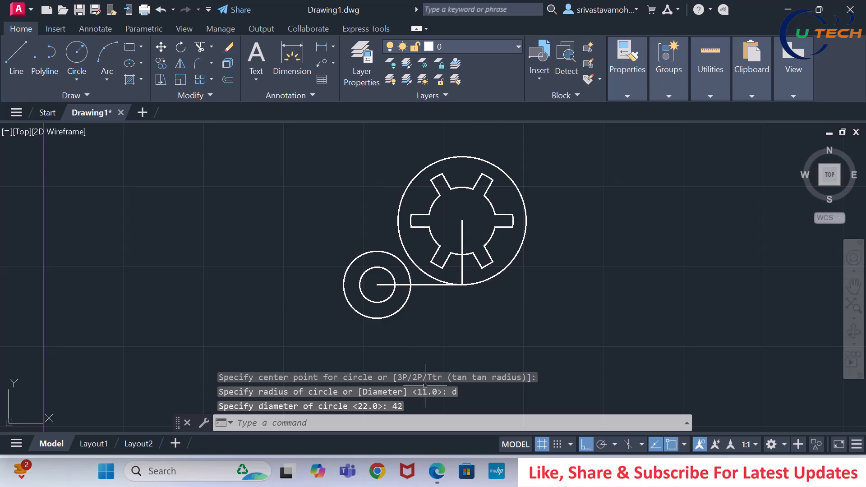
Check the reference PDF and extend the construction lines from the lower end of the vertical one, 36 mm down and 40 mm left.
left_click(440, 469)
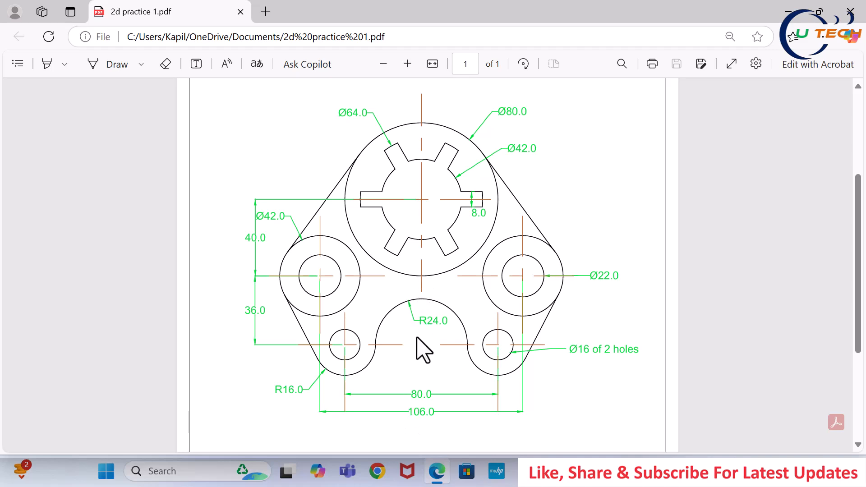
left_click(526, 471)
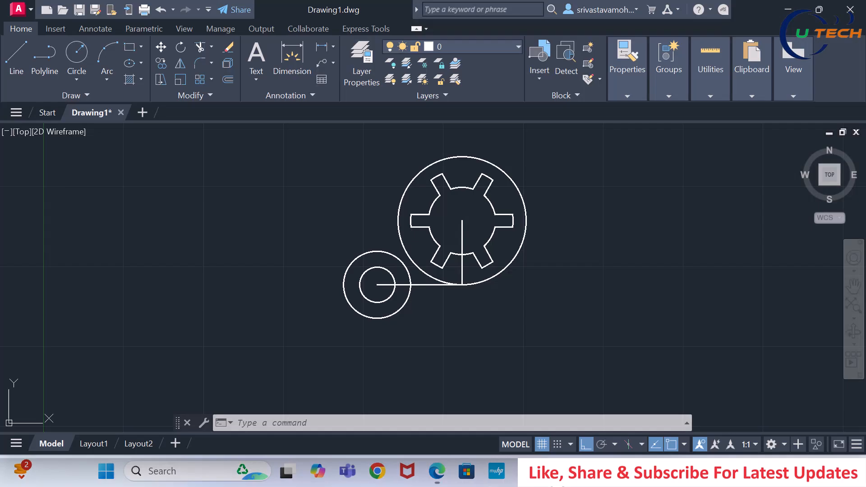
type("l")
key("Return")
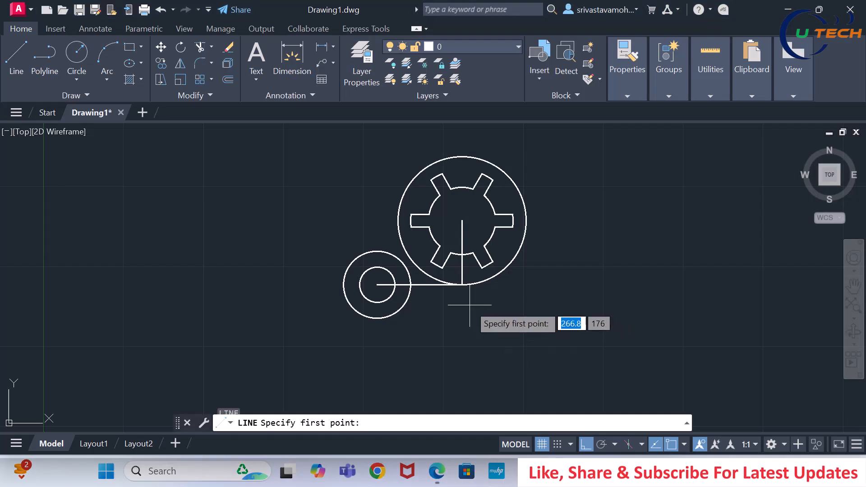
left_click(462, 284)
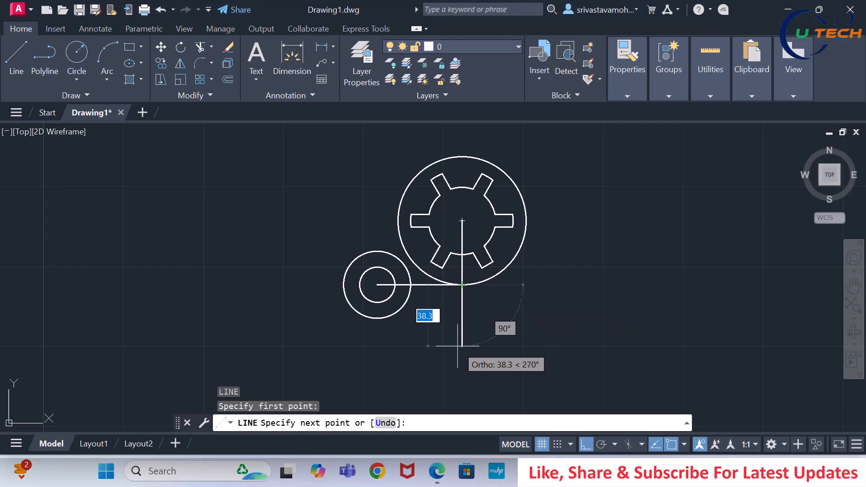
type("36")
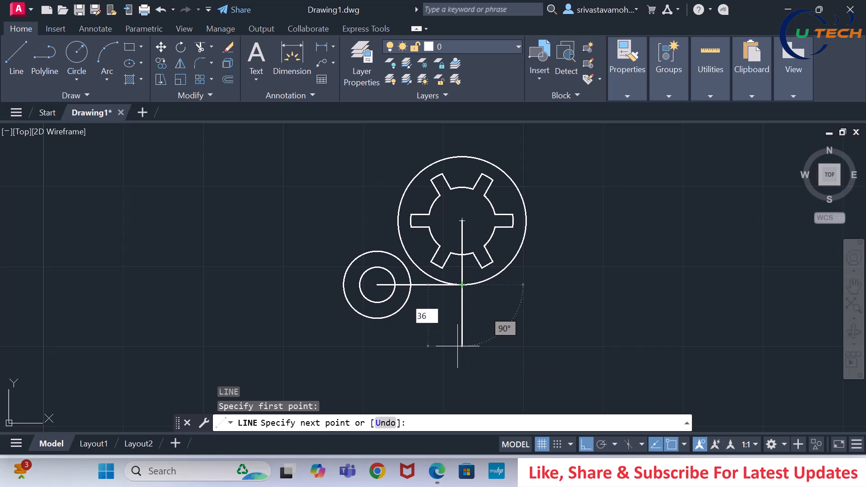
key("Return")
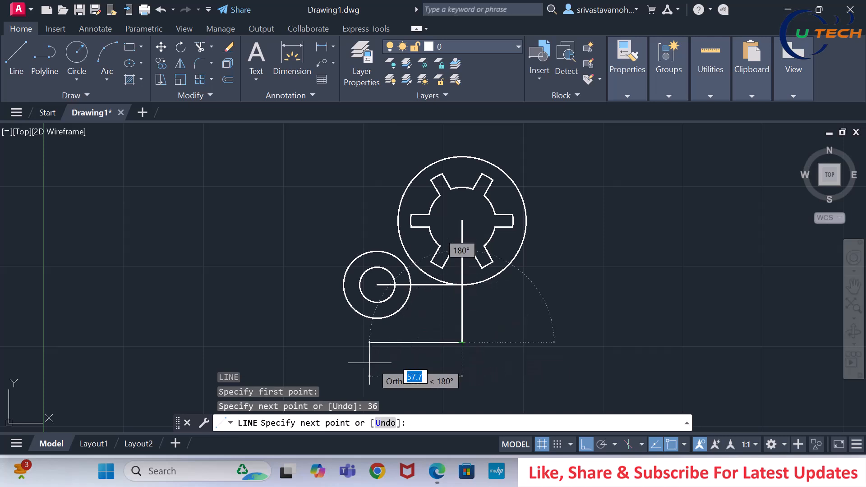
type("40")
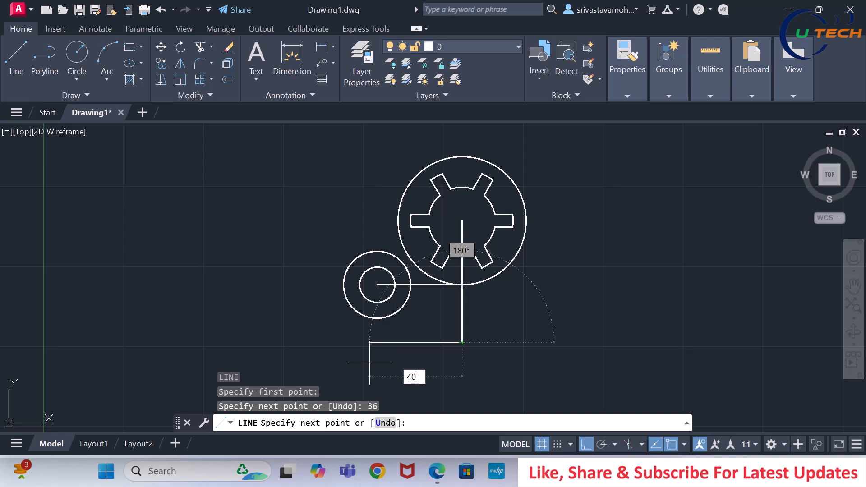
key("Return")
key("Return")
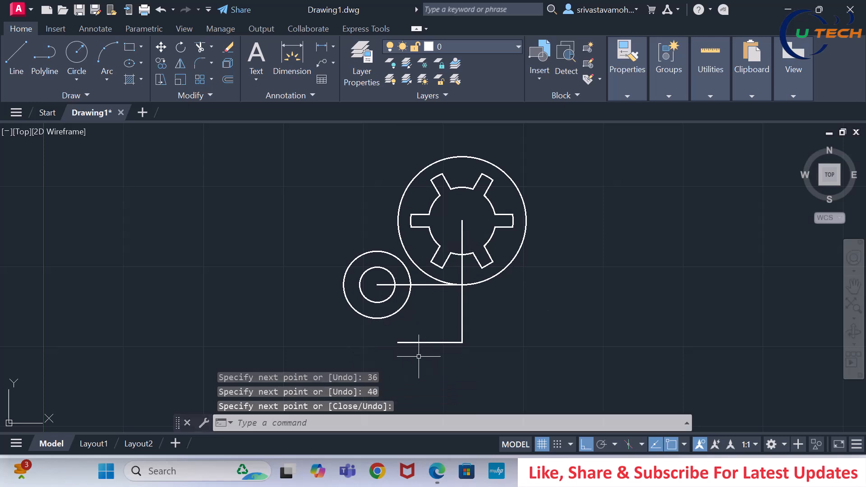
scroll(408, 305, "down", 2)
scroll(419, 332, "up", 2)
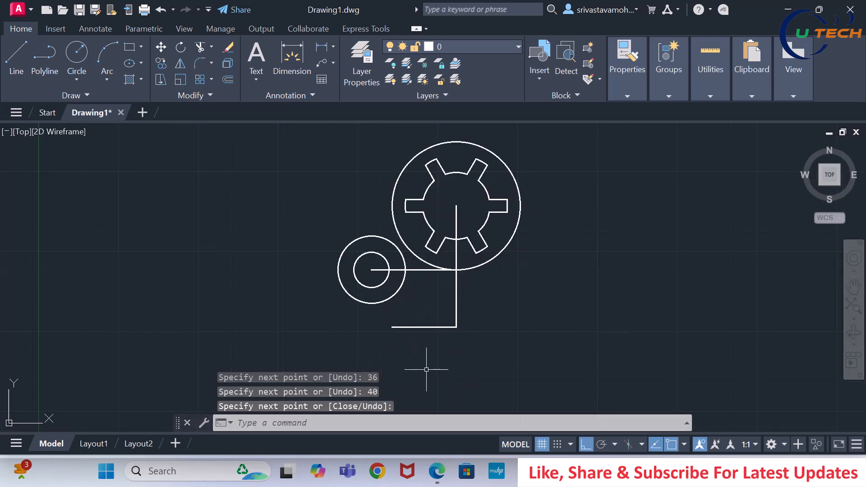
Check the reference PDF and draw a 16 mm radius circle centred on the left end of the lower horizontal construction line.
left_click(437, 469)
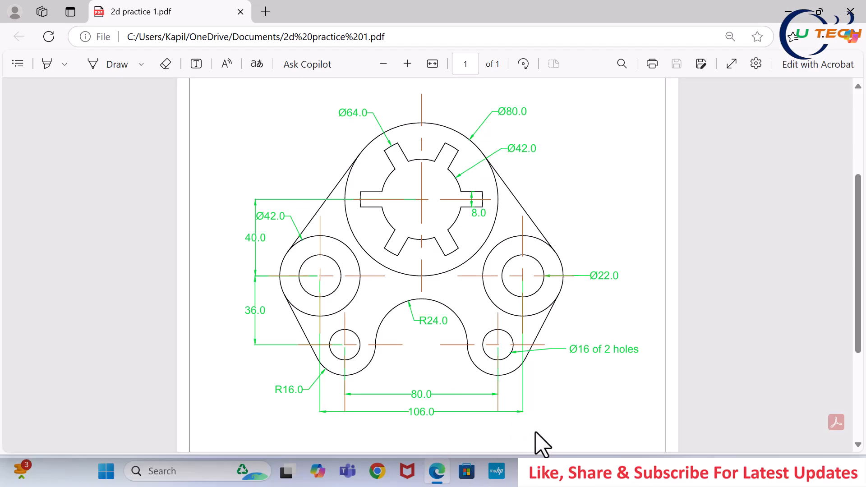
key("alt+Tab")
type("c")
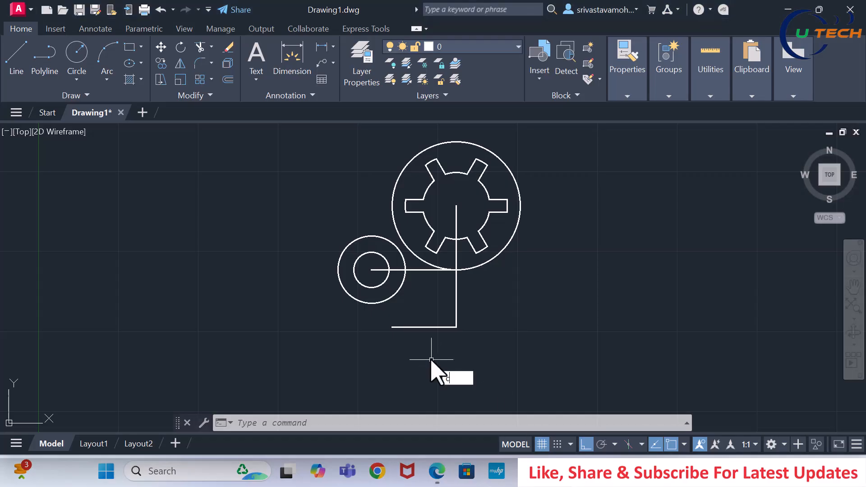
key("Return")
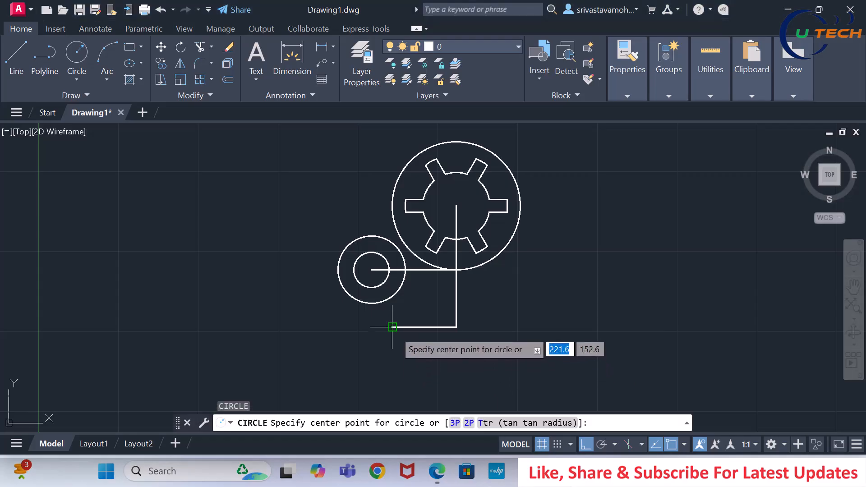
left_click(392, 327)
type("1")
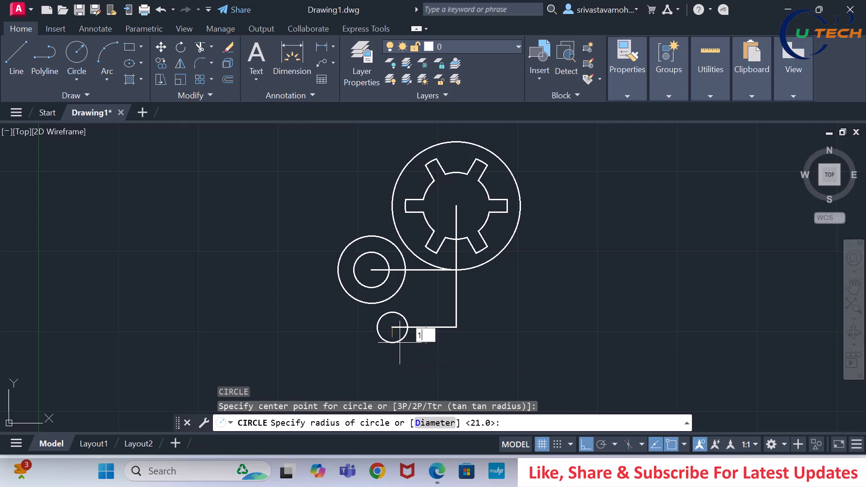
type("6")
key("Return")
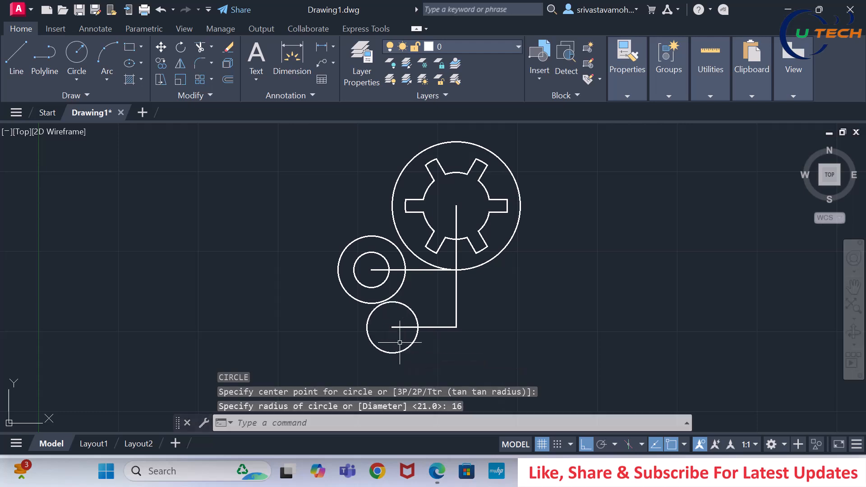
Draw a concentric 8 mm radius circle inside the 16 mm radius circle.
key("Return")
left_click(392, 327)
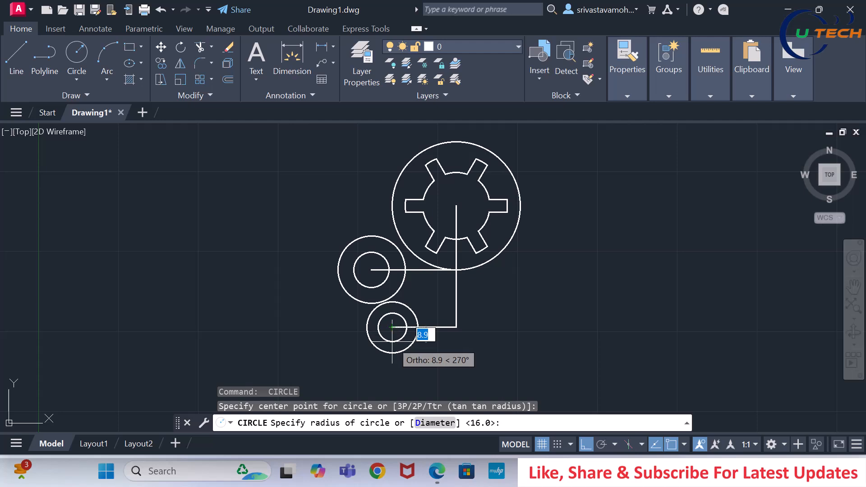
type("8")
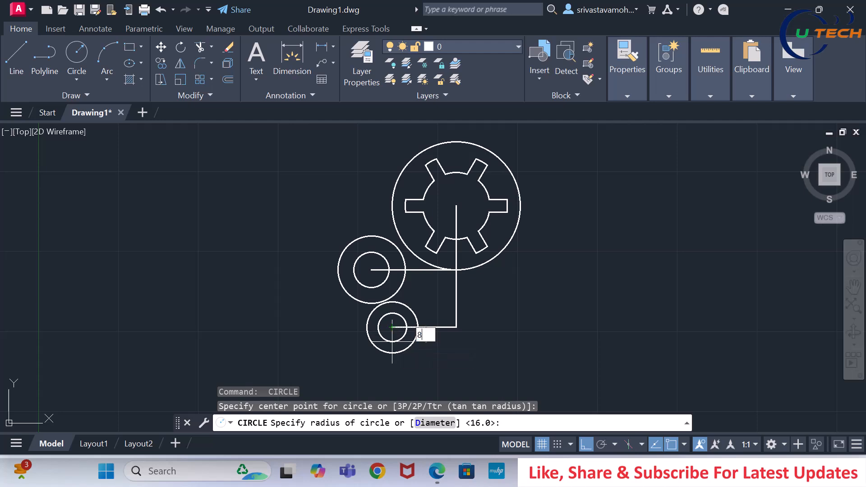
key("Return")
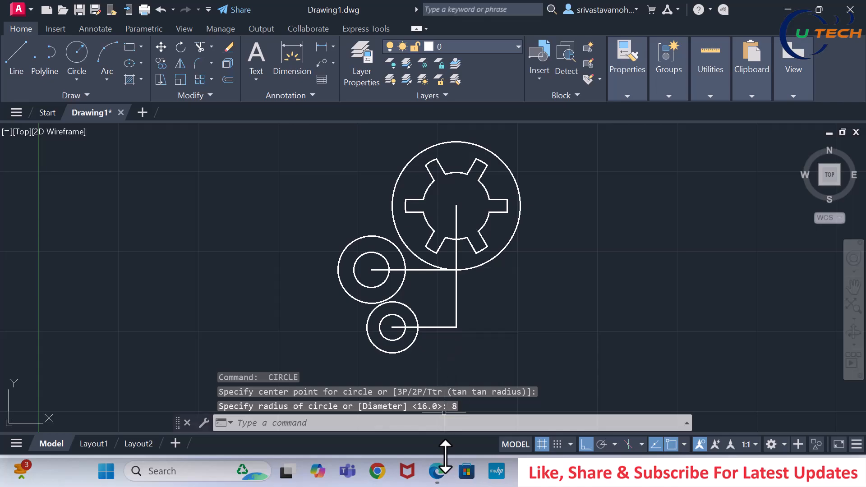
Check the reference PDF and draw a tangent line from the left boss's 42 mm circle to the hub's outer circle.
left_click(438, 470)
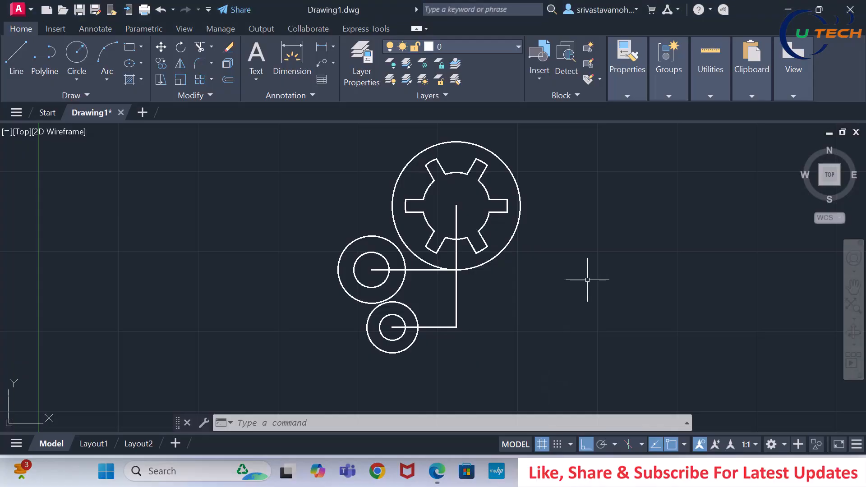
key("l")
key("Return")
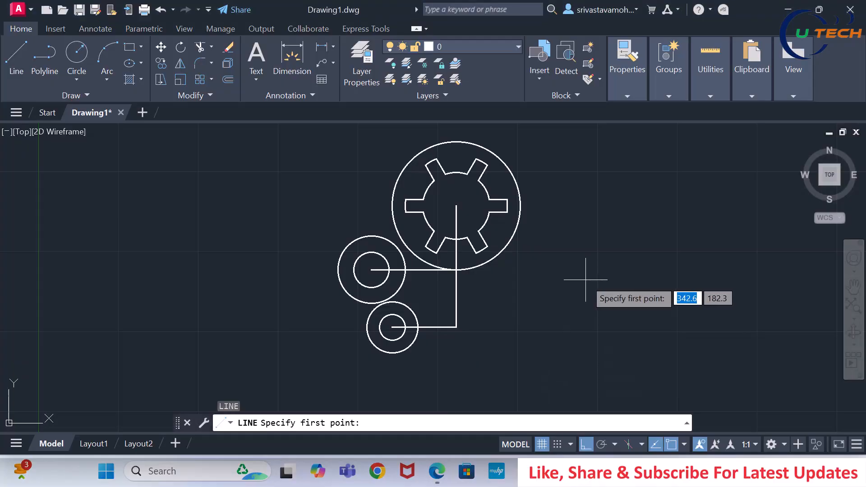
type("tan")
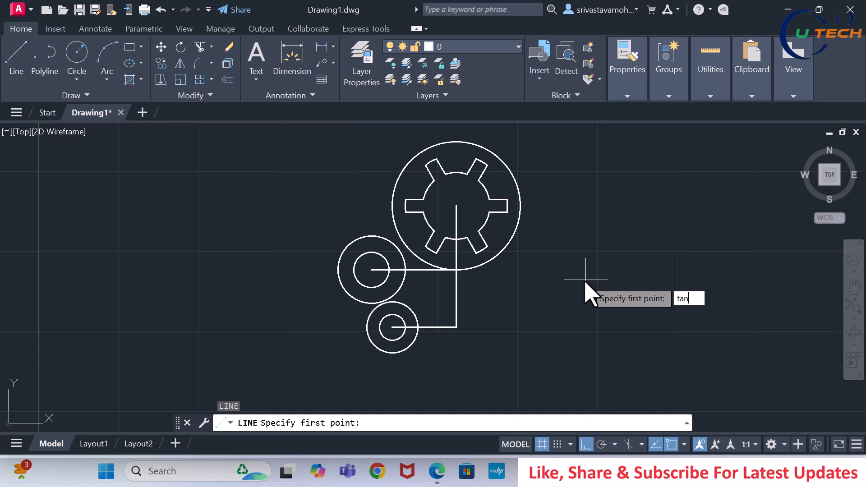
key("Return")
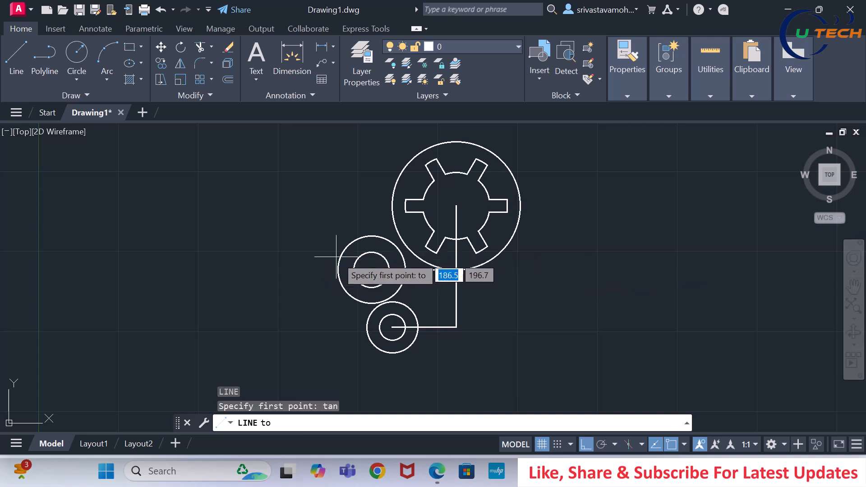
left_click(321, 257)
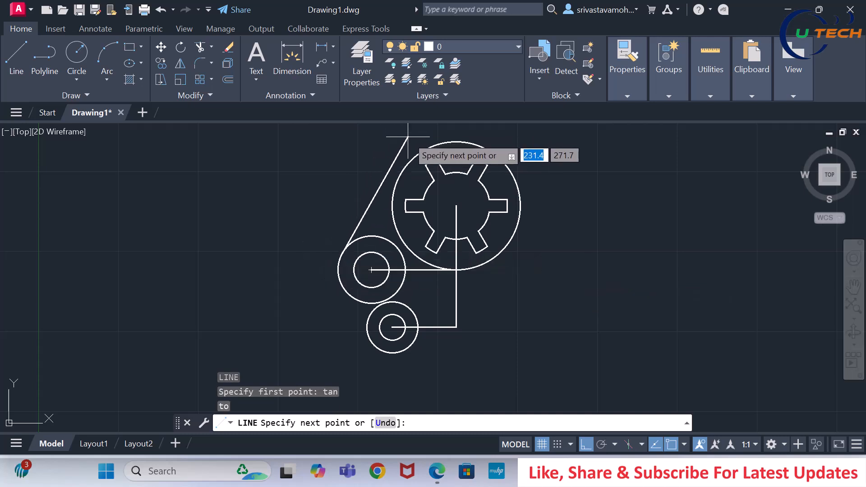
type("tan")
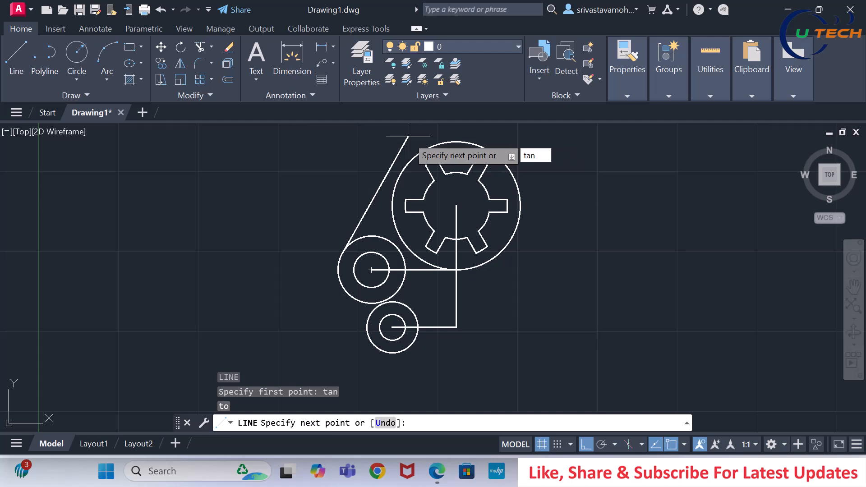
key("Return")
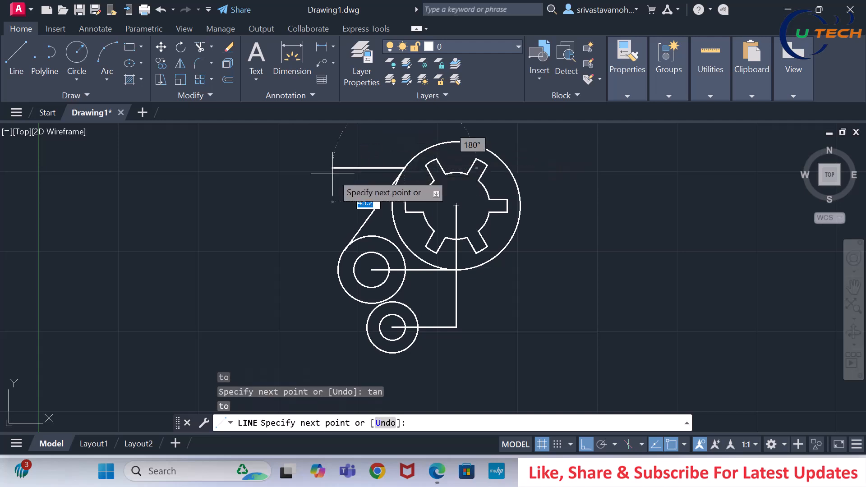
key("Escape")
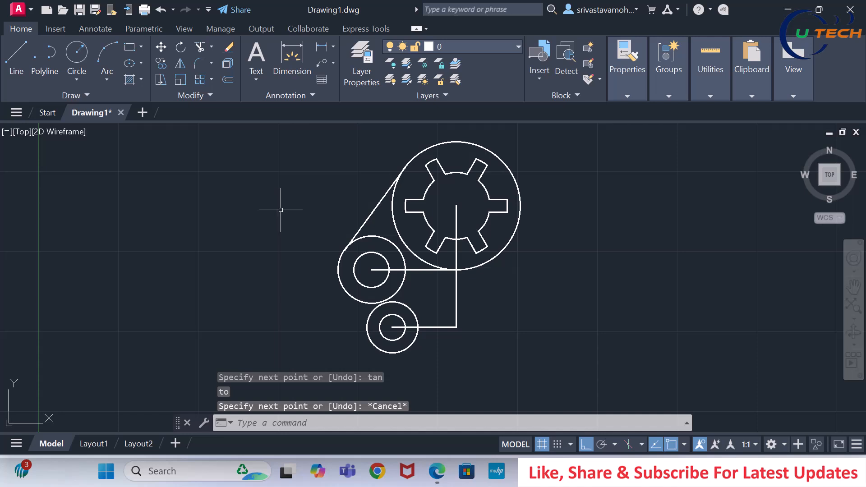
Draw a tangent line joining the outer left sides of the 42 mm diameter boss circle and the 16 mm radius circle.
key("Return")
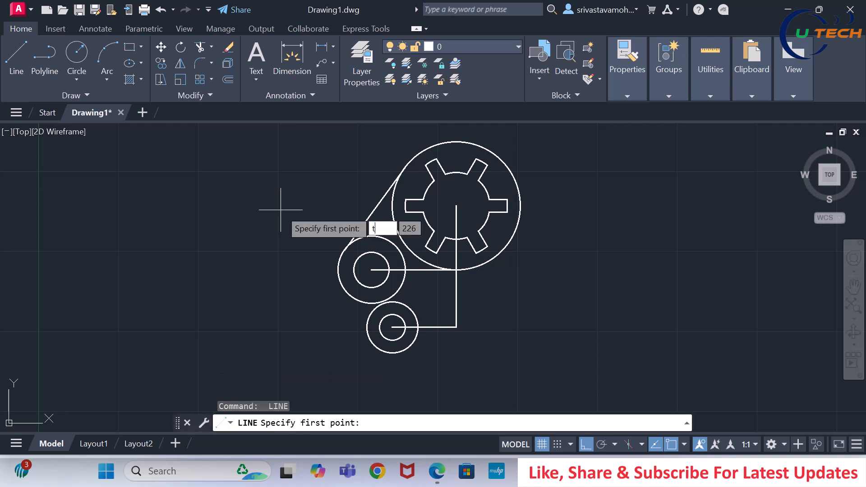
key("Return")
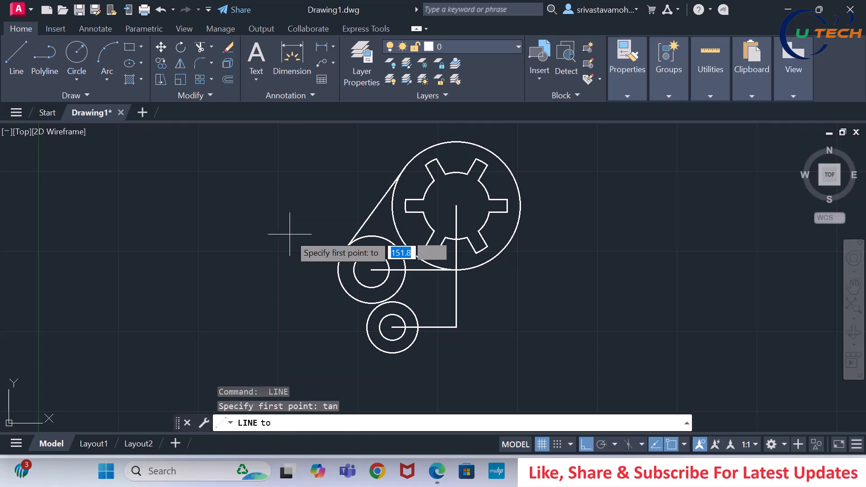
left_click(339, 285)
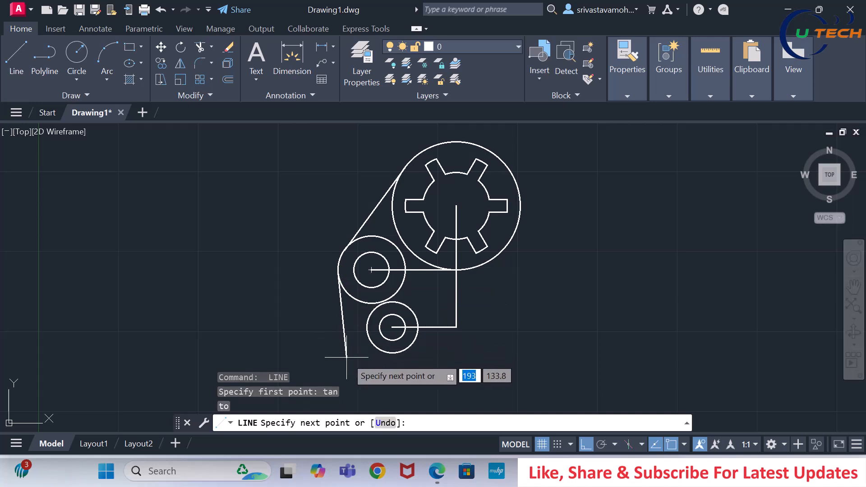
type("tan")
key("Return")
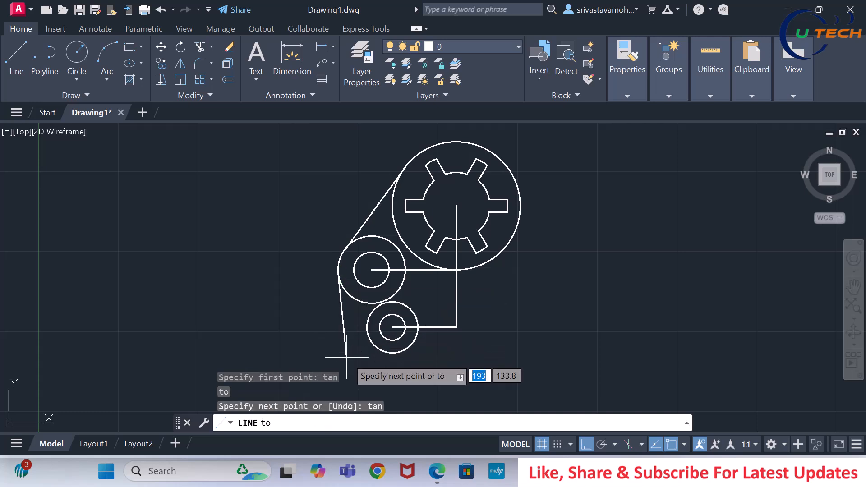
left_click(370, 352)
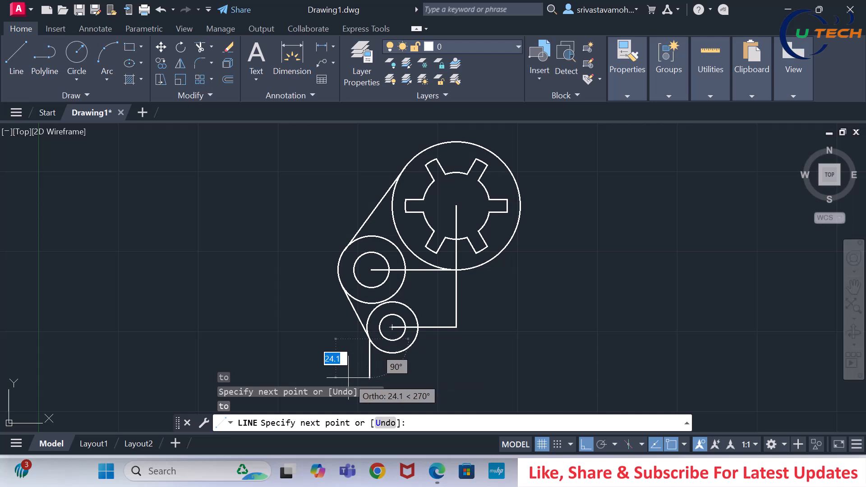
key("Escape")
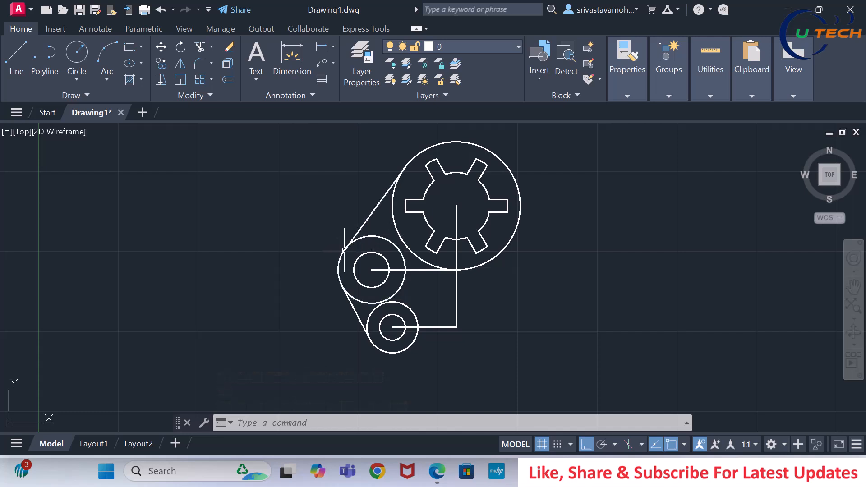
Mirror the left boss circles and both tangent lines about the vertical centre line through the hub, keeping the source objects.
type("MI")
key("Return")
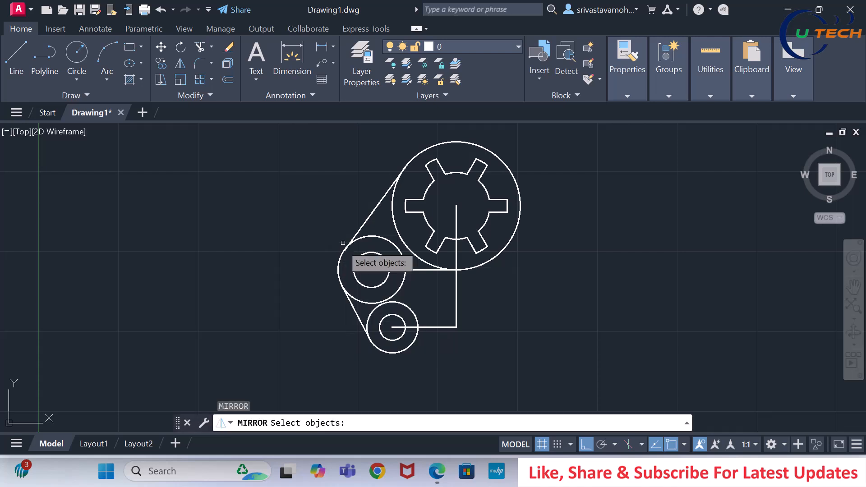
left_click(372, 265)
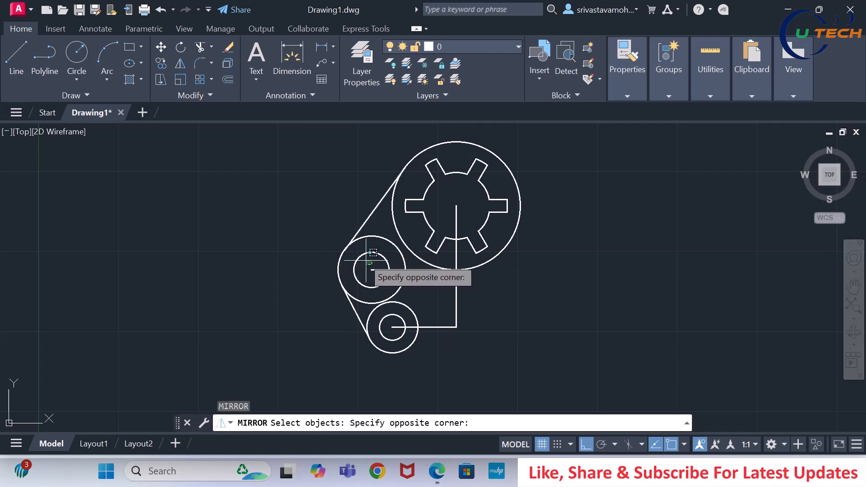
left_click(333, 228)
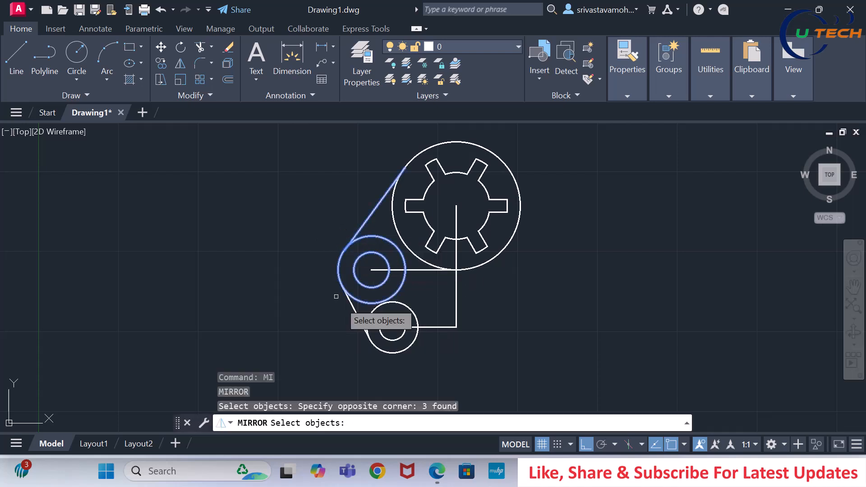
left_click(414, 365)
left_click(352, 340)
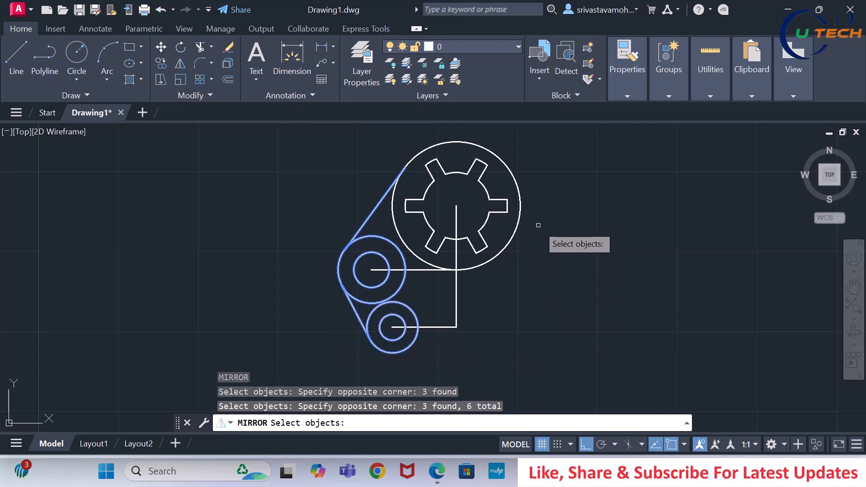
key("Return")
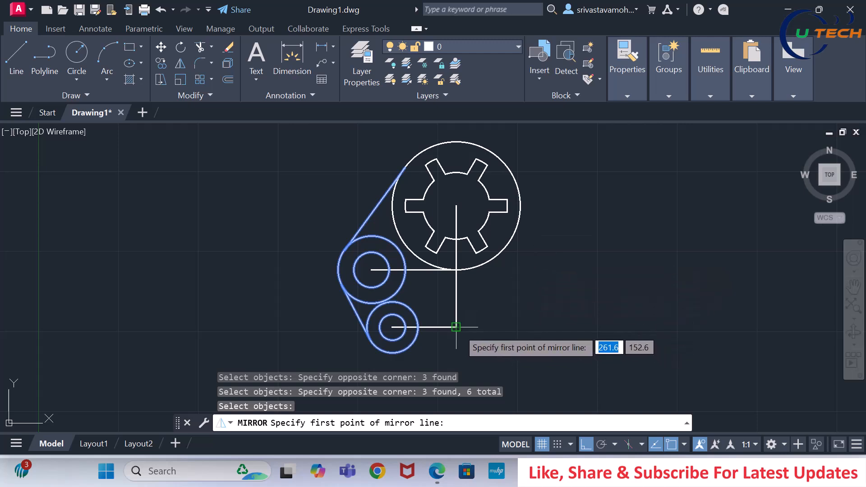
left_click(456, 326)
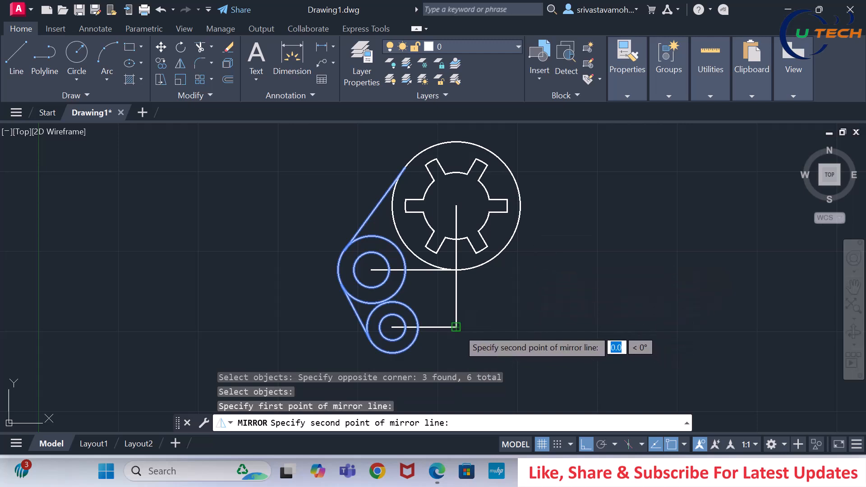
left_click(456, 206)
key("Return")
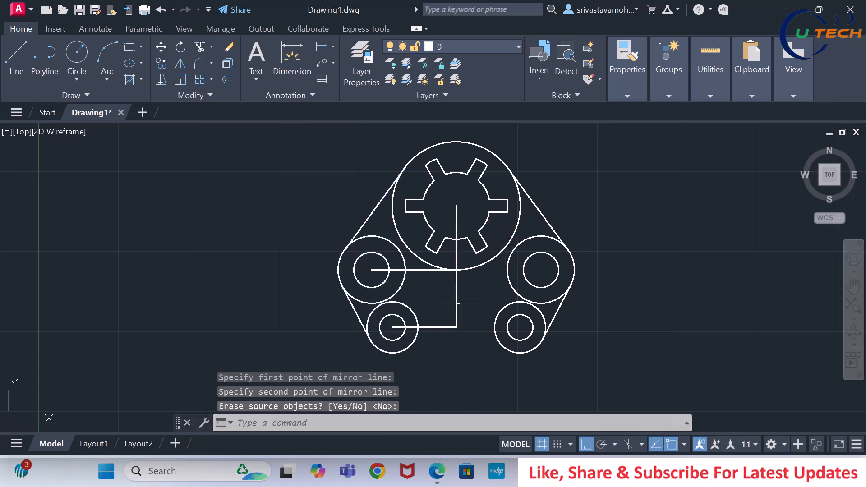
Erase the lower vertical and lower horizontal construction lines between the two small bosses.
left_click(460, 344)
left_click(428, 303)
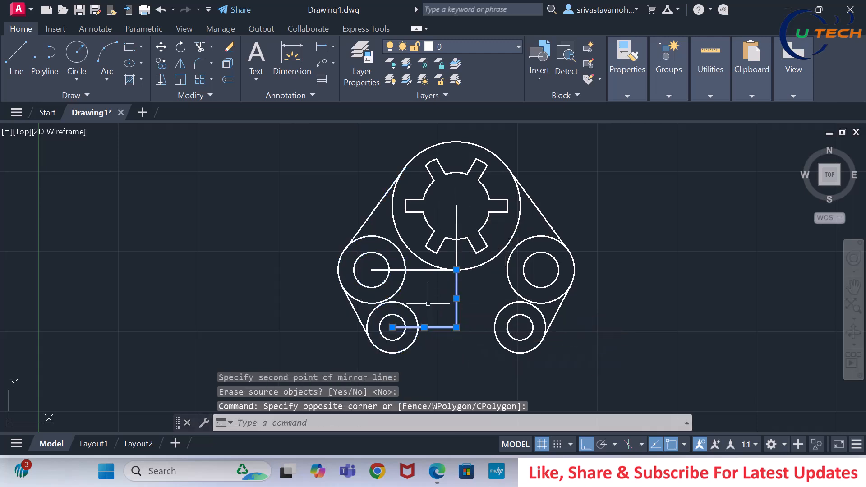
key("Delete")
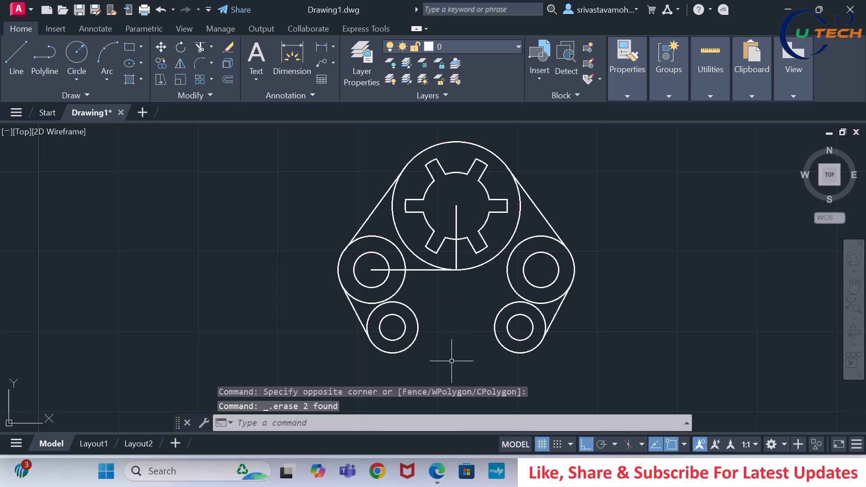
Check the reference PDF and draw a tan-tan-radius circle of radius 24 between the facing sides of the two lower 16 mm radius circles.
left_click(437, 470)
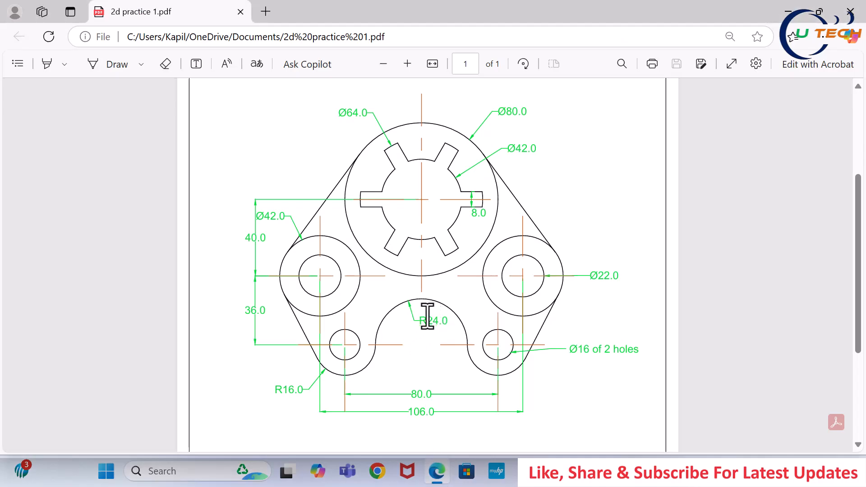
left_click(556, 471)
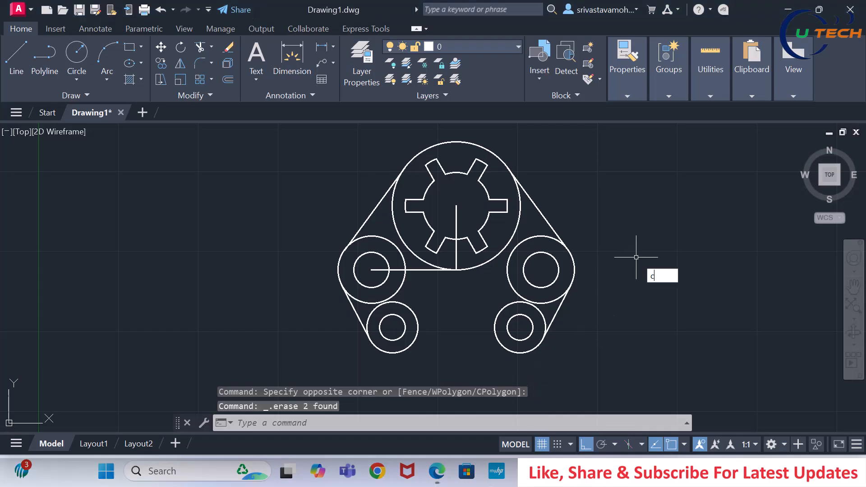
key("Return")
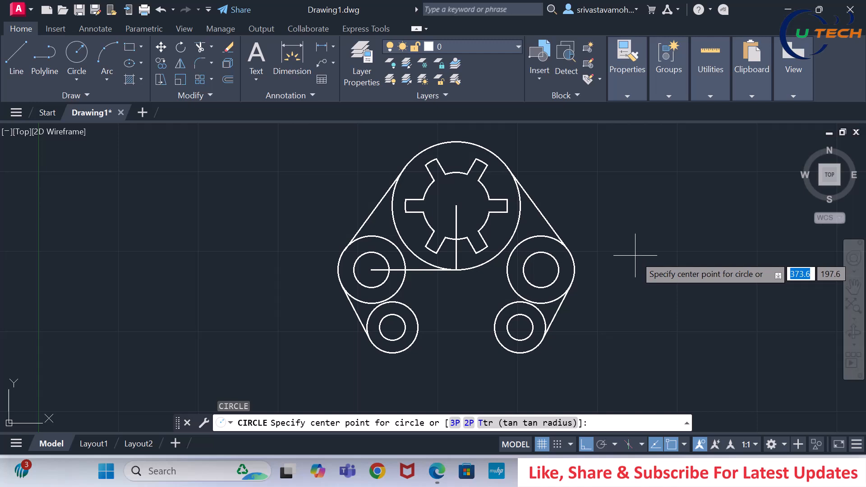
type("tt")
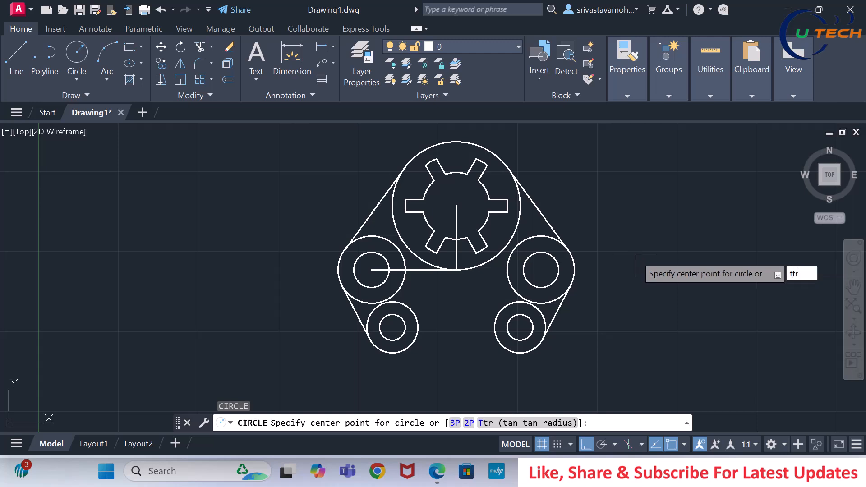
type("r")
key("Return")
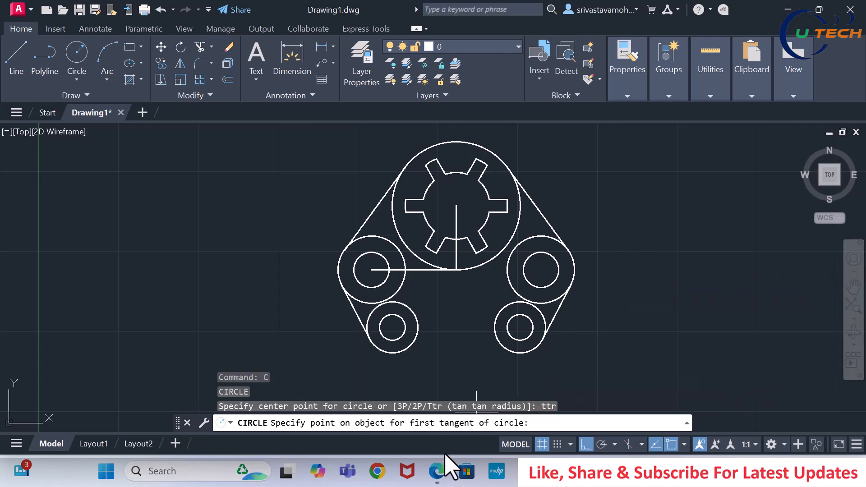
left_click(438, 471)
left_click(442, 471)
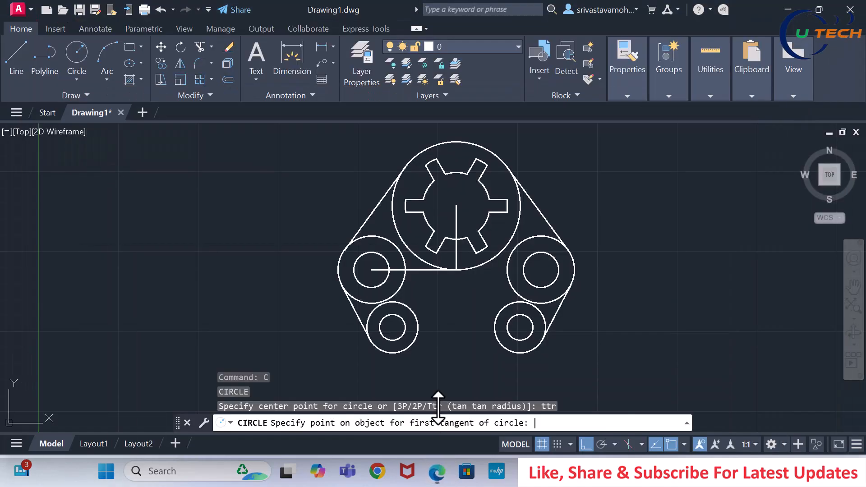
left_click(418, 319)
left_click(497, 327)
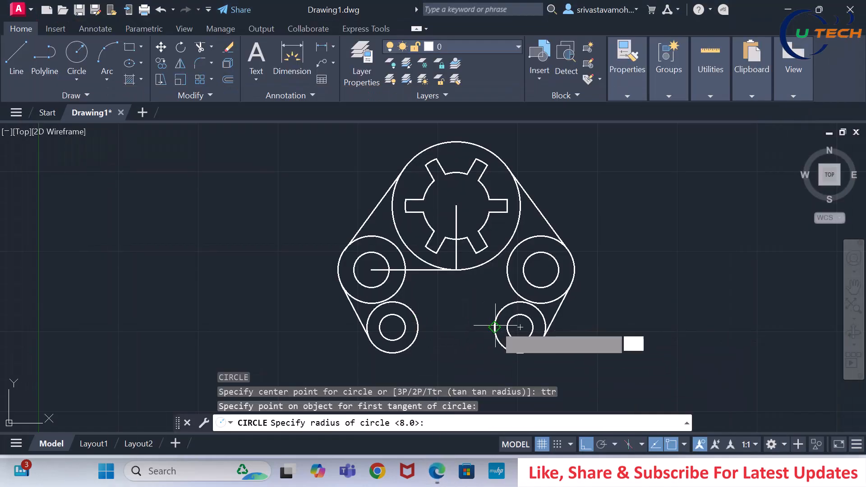
type("24")
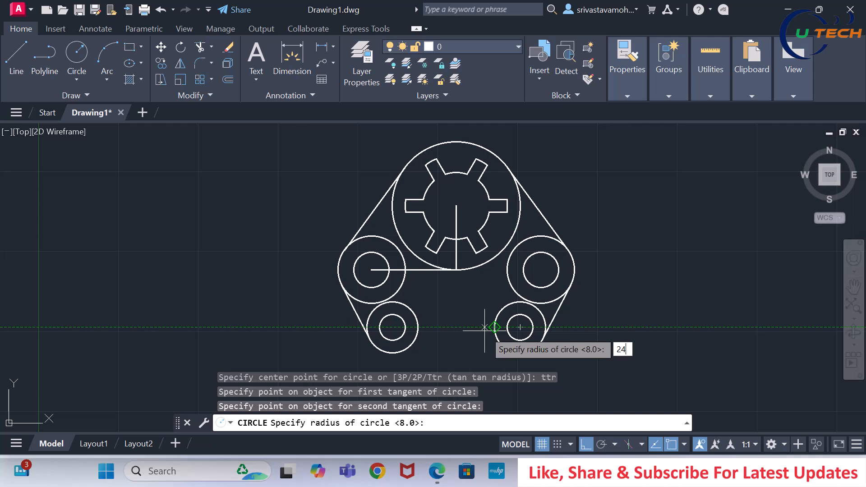
key("Return")
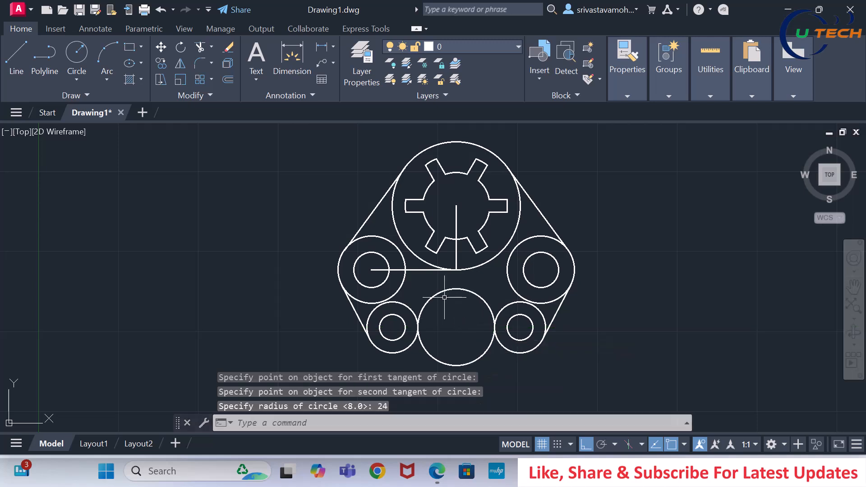
Erase the remaining horizontal and vertical construction lines at the left boss and hub centre.
scroll(444, 297, "up", 4)
left_click(409, 266)
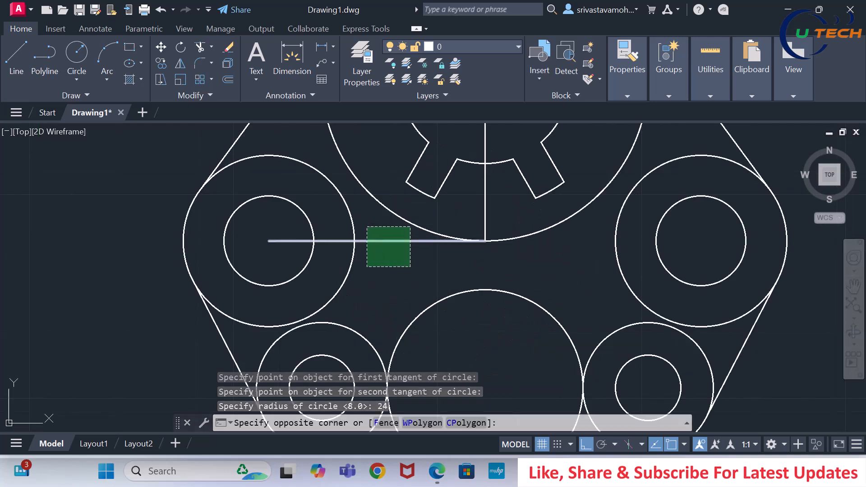
left_click(367, 228)
left_click(500, 211)
left_click(464, 183)
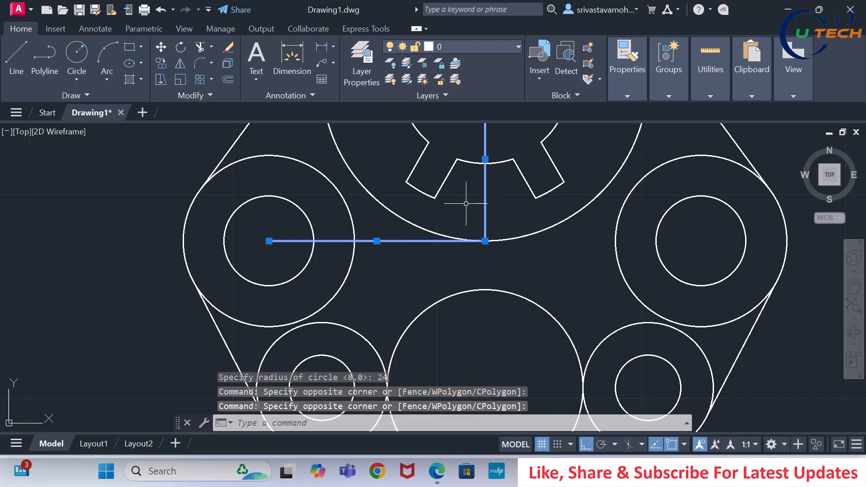
key("Delete")
Trim the lower half of the 24 mm radius circle and the upper arcs of both 16 mm radius circles to form the bottom outline.
scroll(416, 198, "down", 2)
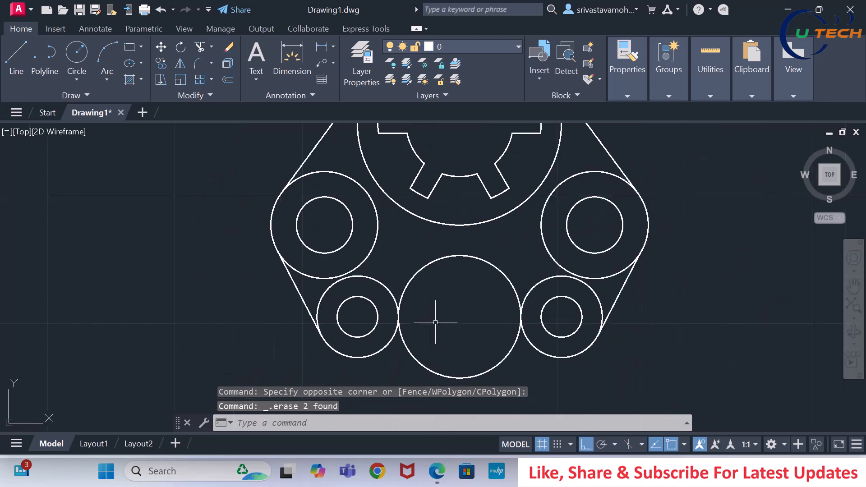
key("Return")
left_click(436, 471)
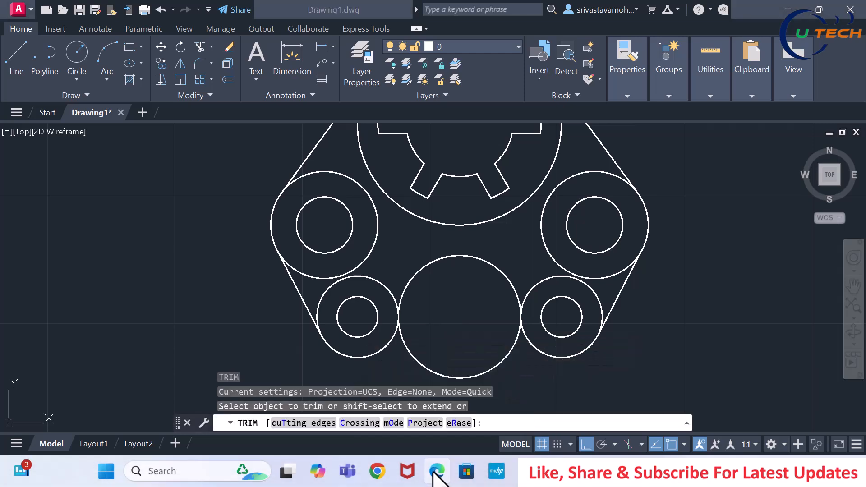
left_click(436, 471)
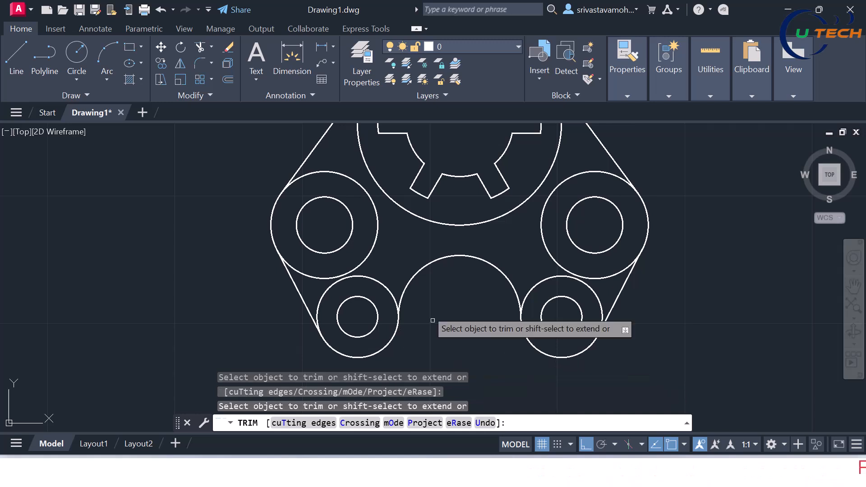
left_click(389, 291)
left_click(569, 282)
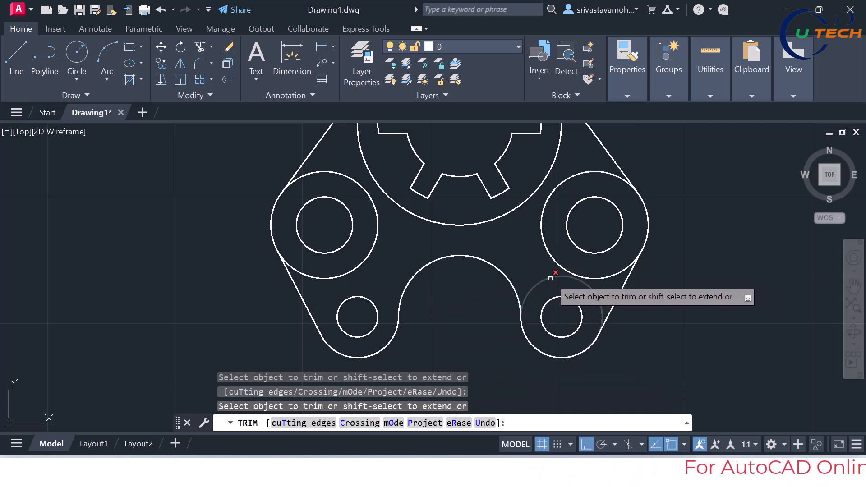
scroll(420, 293, "down", 4)
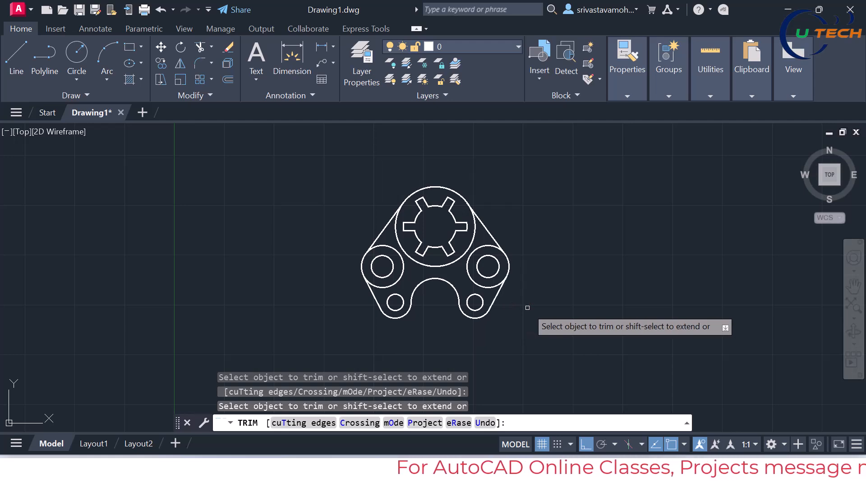
key("Escape")
scroll(553, 269, "up", 2)
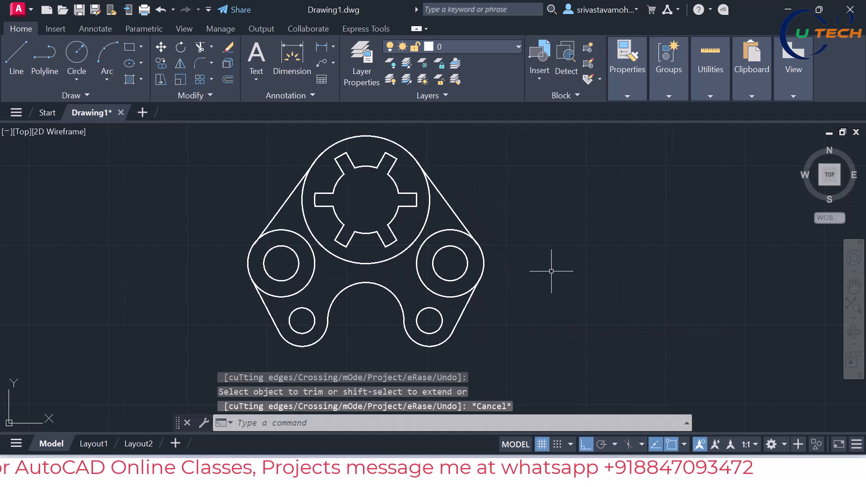
Compare the finished plate outline with the reference PDF drawing and return to the AutoCAD drawing.
left_click(442, 470)
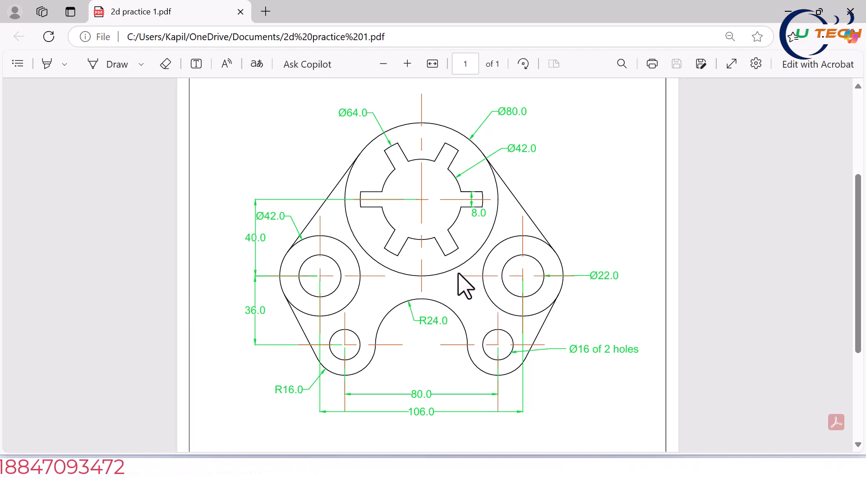
left_click(537, 471)
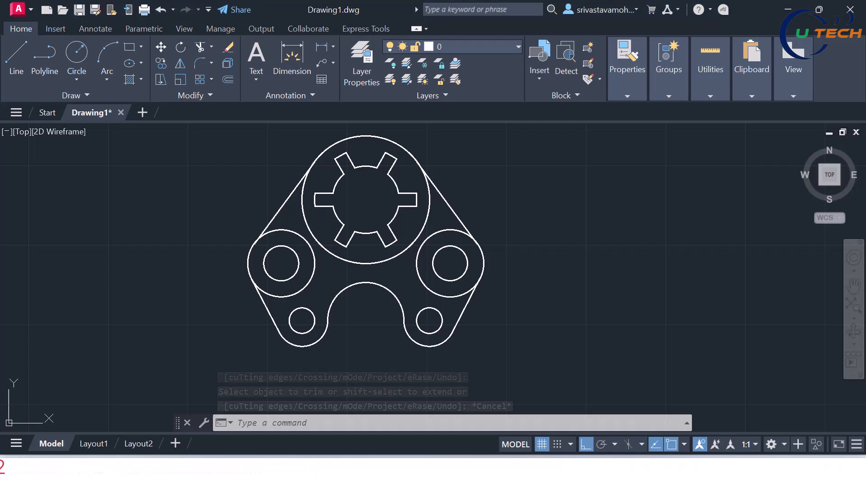
left_click(443, 471)
left_click(537, 471)
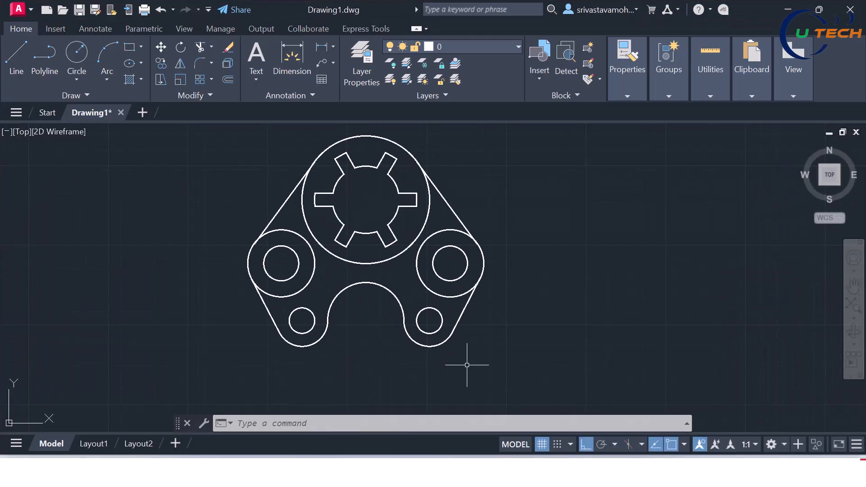
scroll(359, 244, "up", 2)
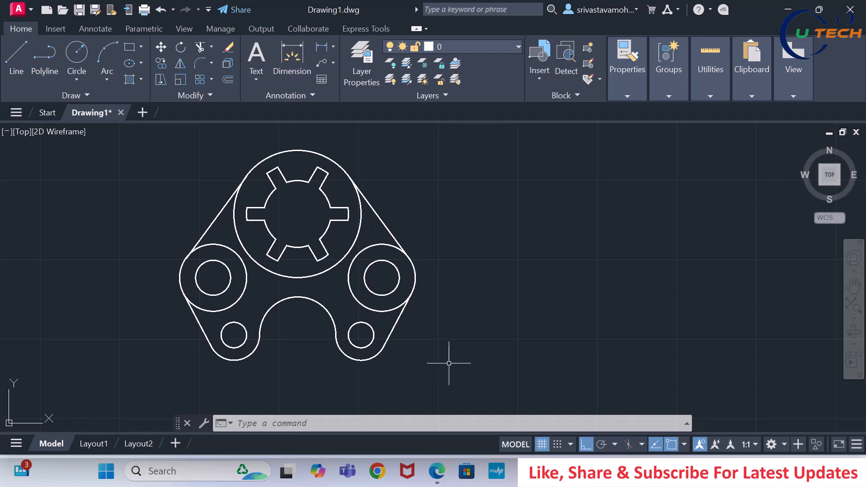
left_click(436, 471)
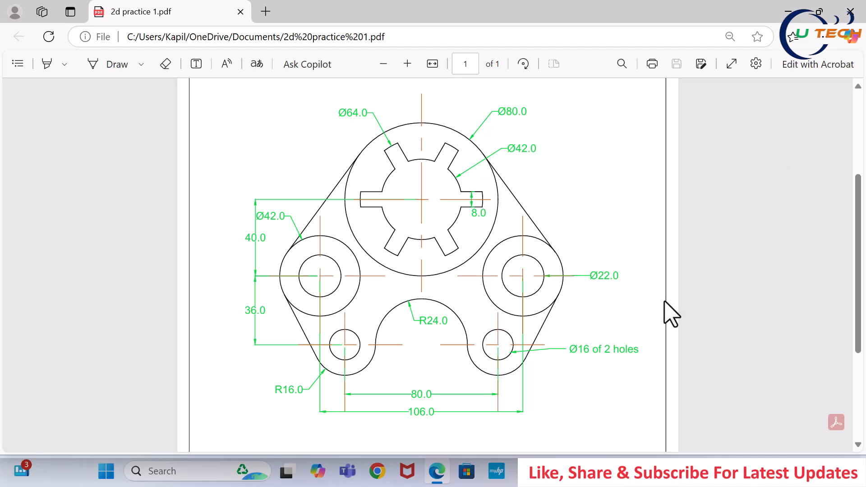
left_click(526, 471)
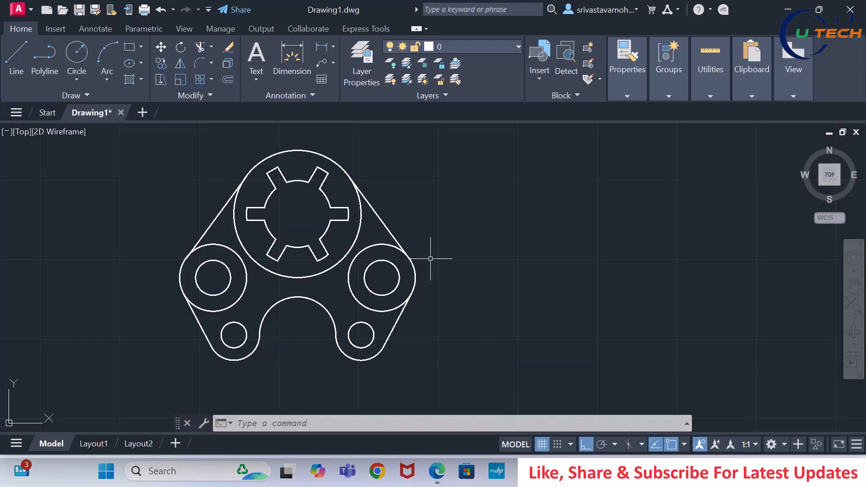